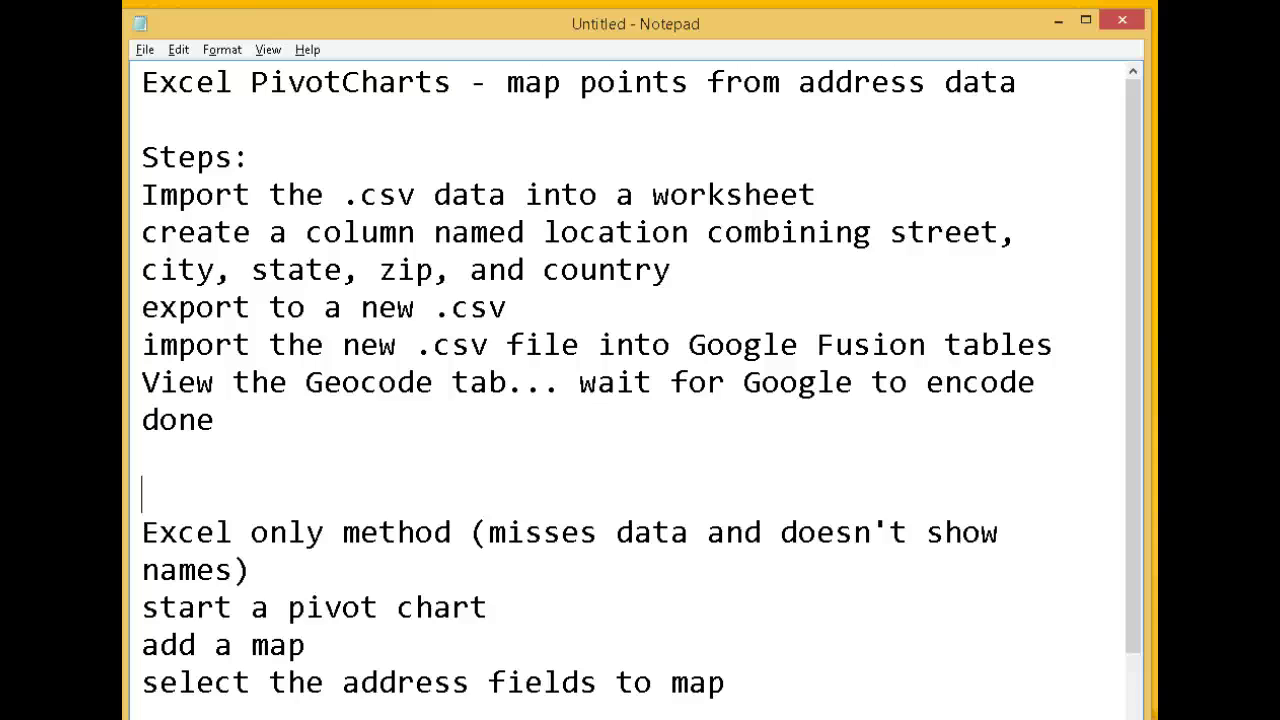
- Import enrollment-addresses.csv into Sheet1 at A1 as comma-delimited text with a header row
key("alt+Tab")
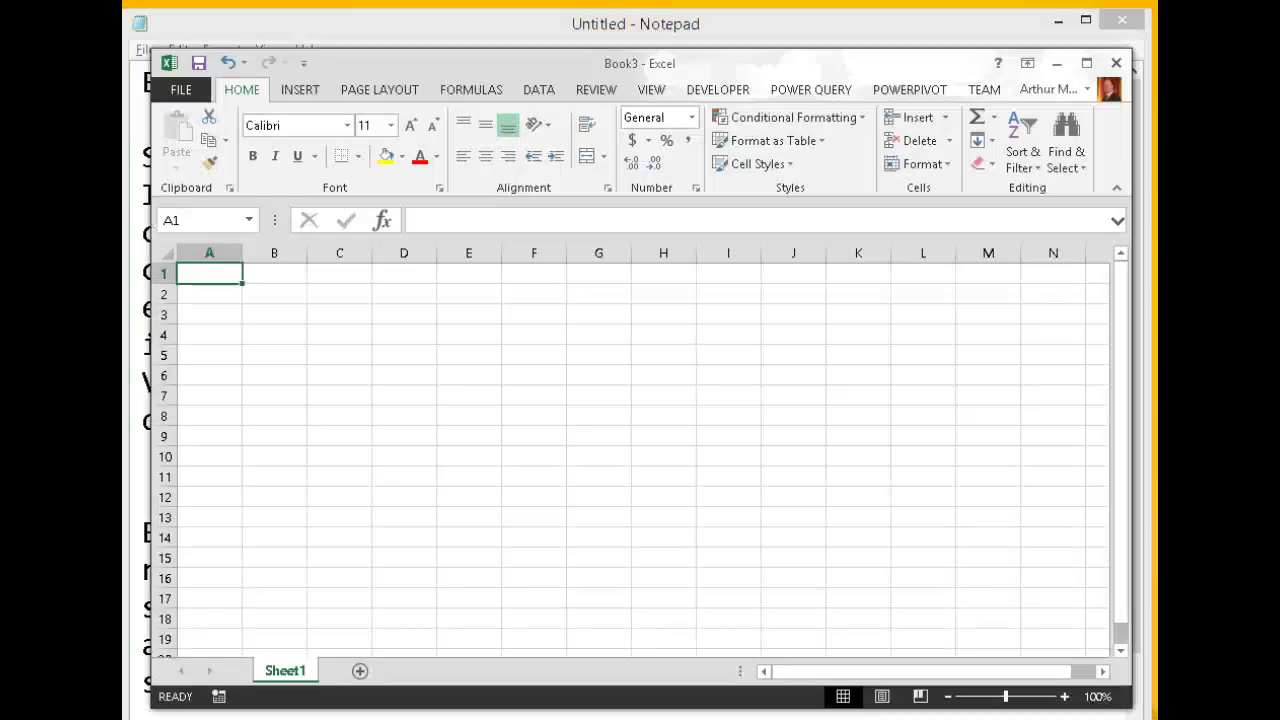
left_click(536, 89)
left_click(196, 170)
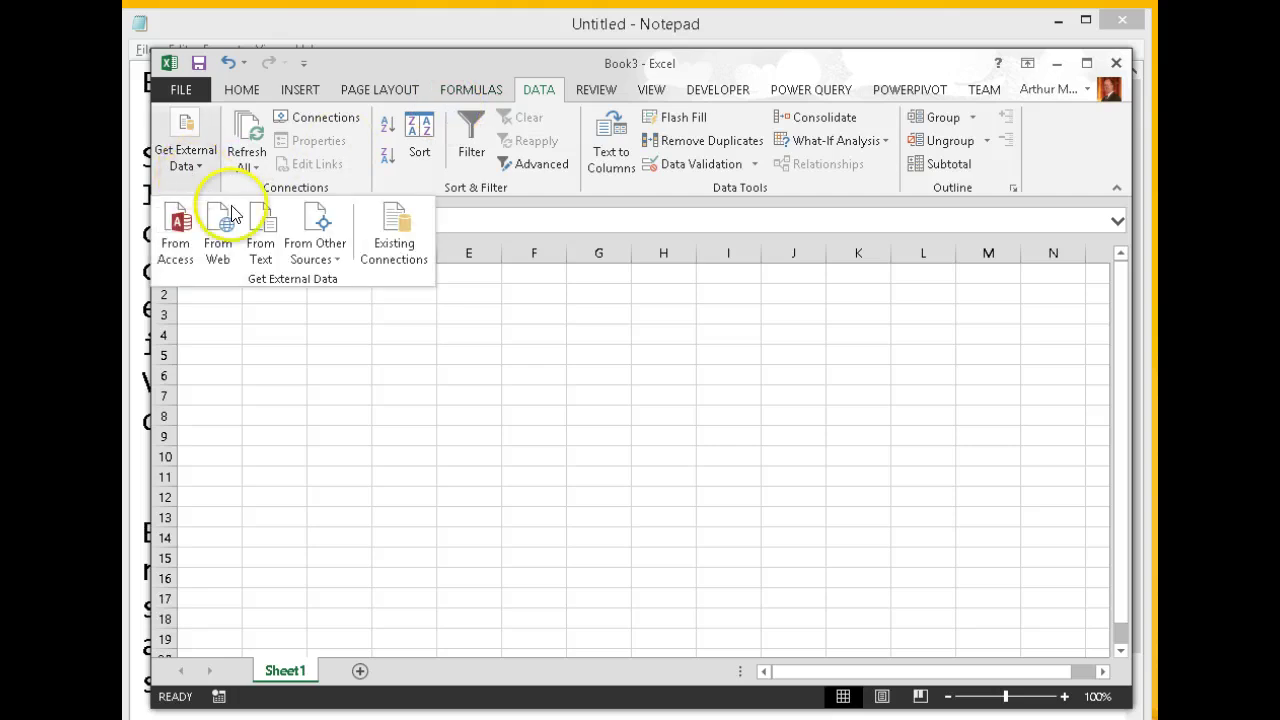
left_click(259, 221)
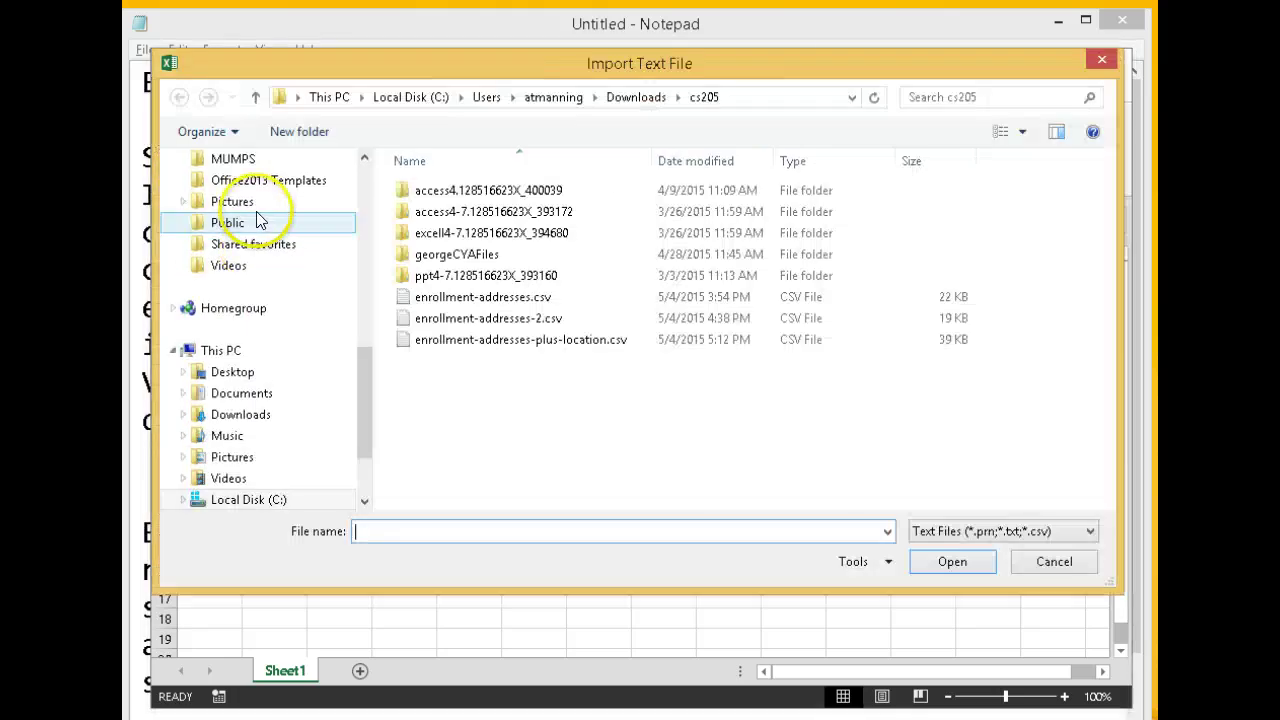
double_click(472, 297)
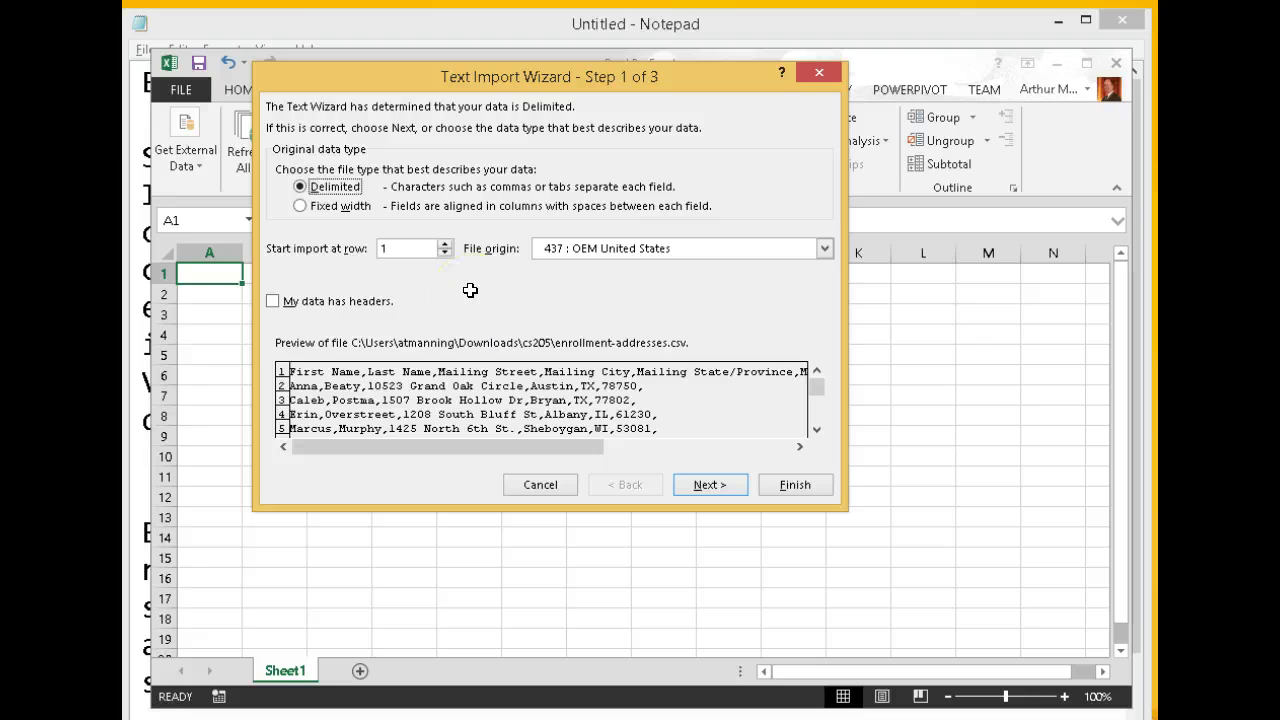
left_click(273, 301)
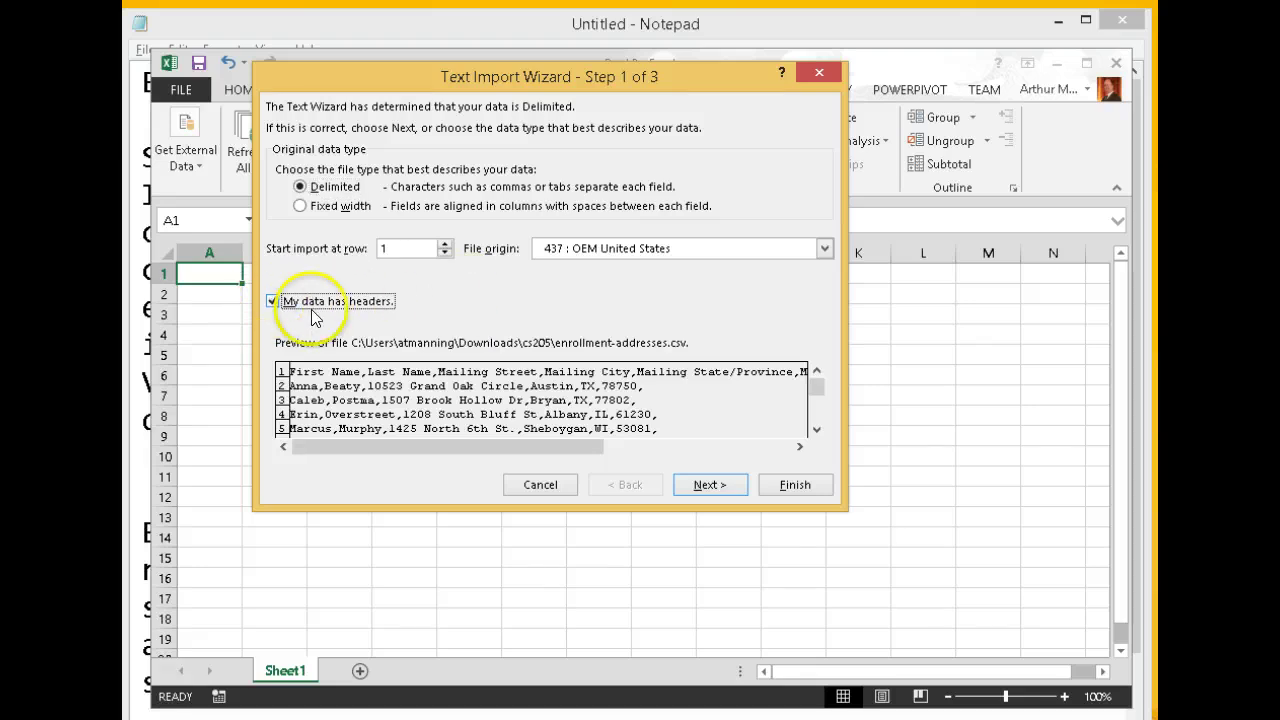
left_click(707, 485)
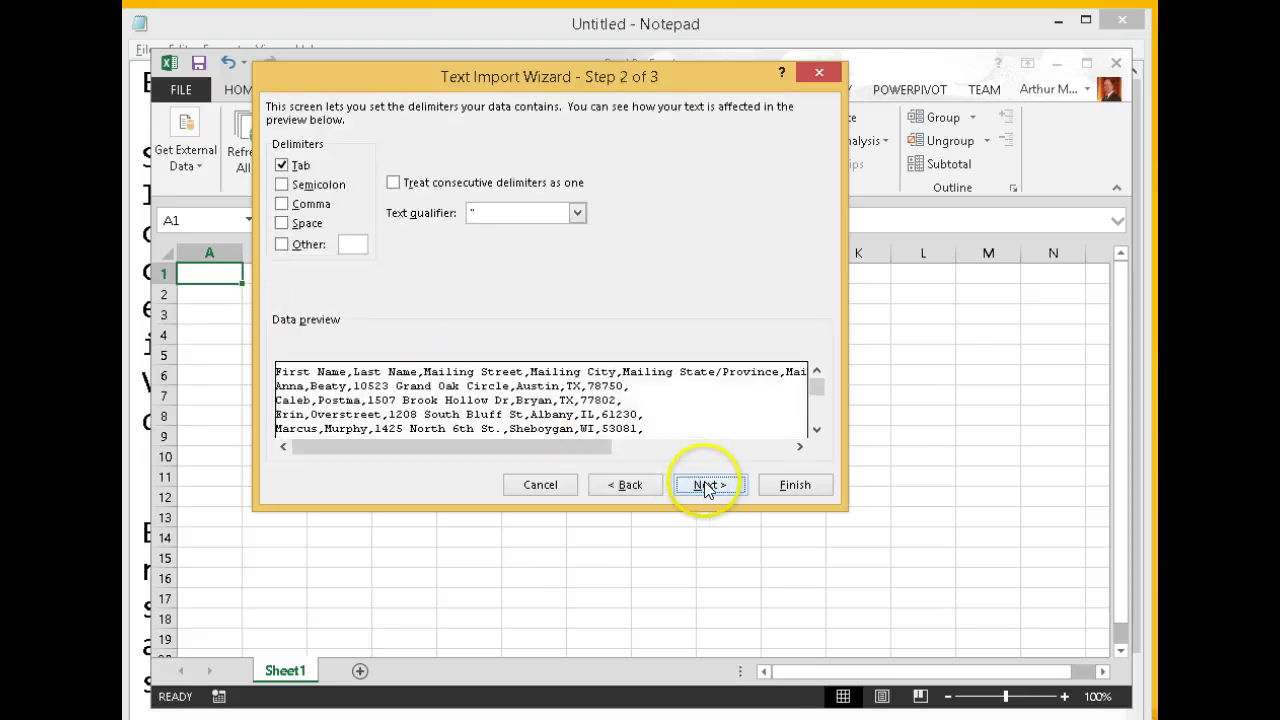
left_click(305, 204)
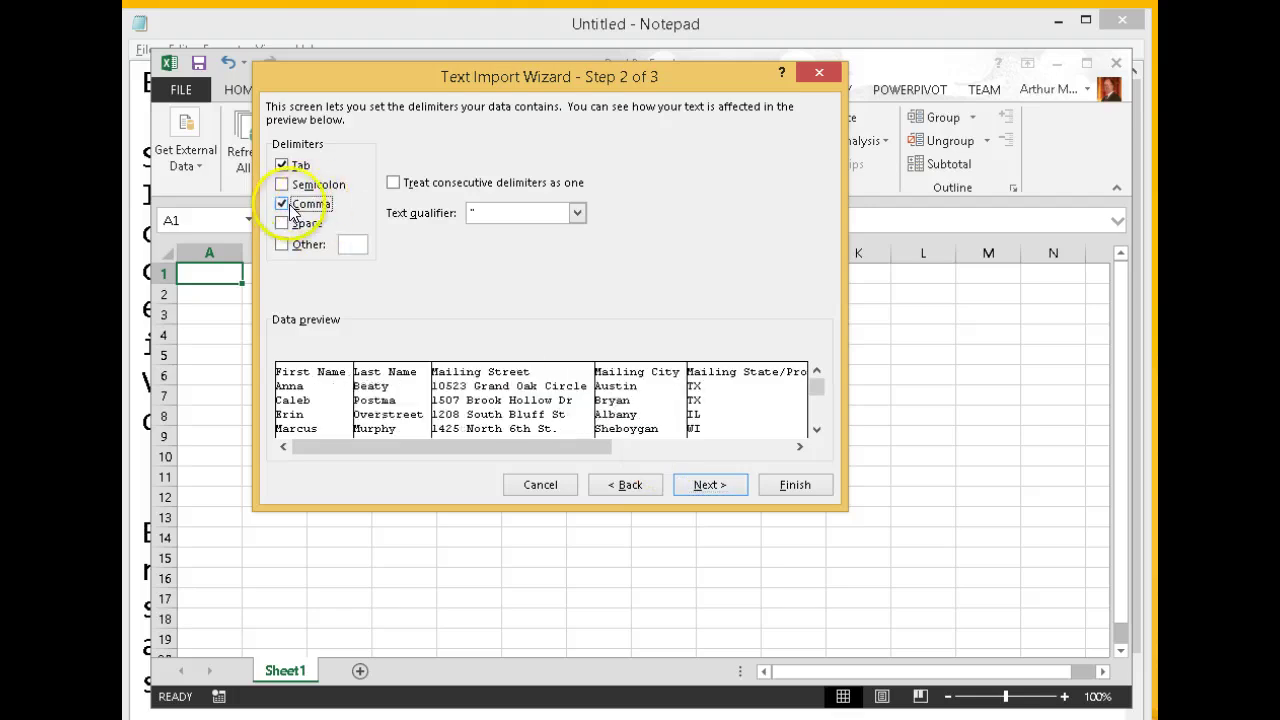
left_click(797, 485)
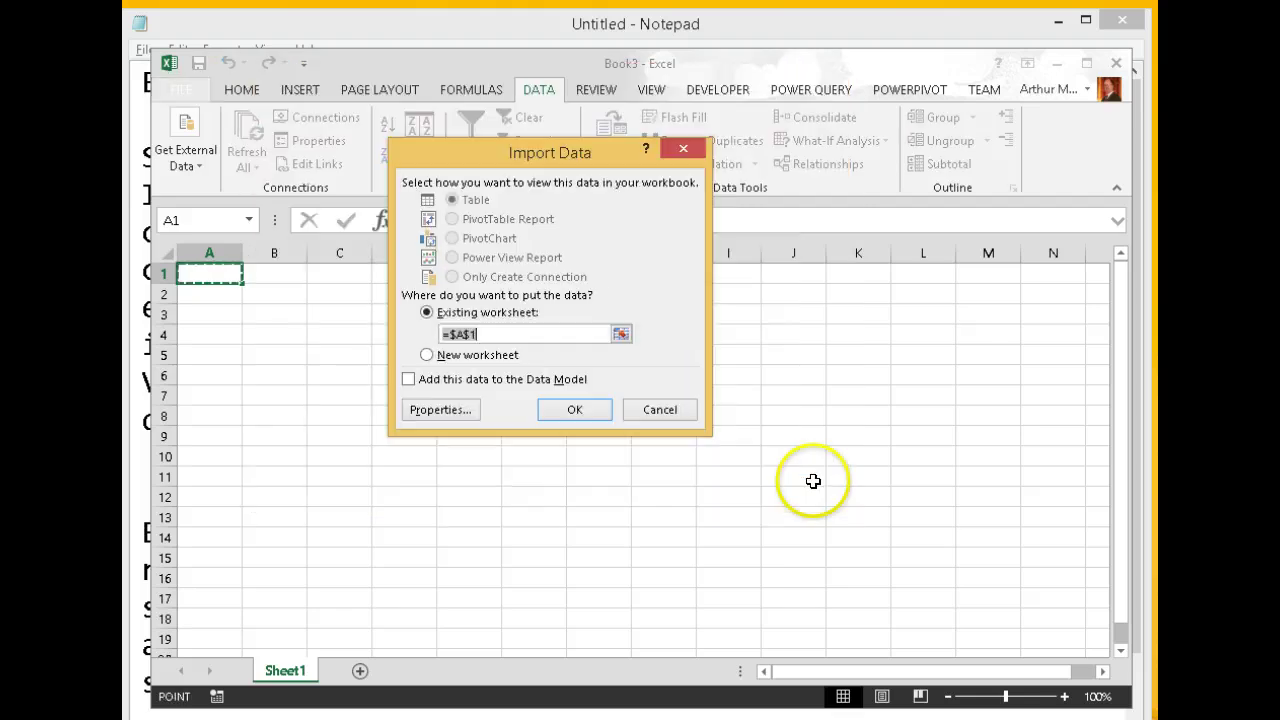
left_click(575, 409)
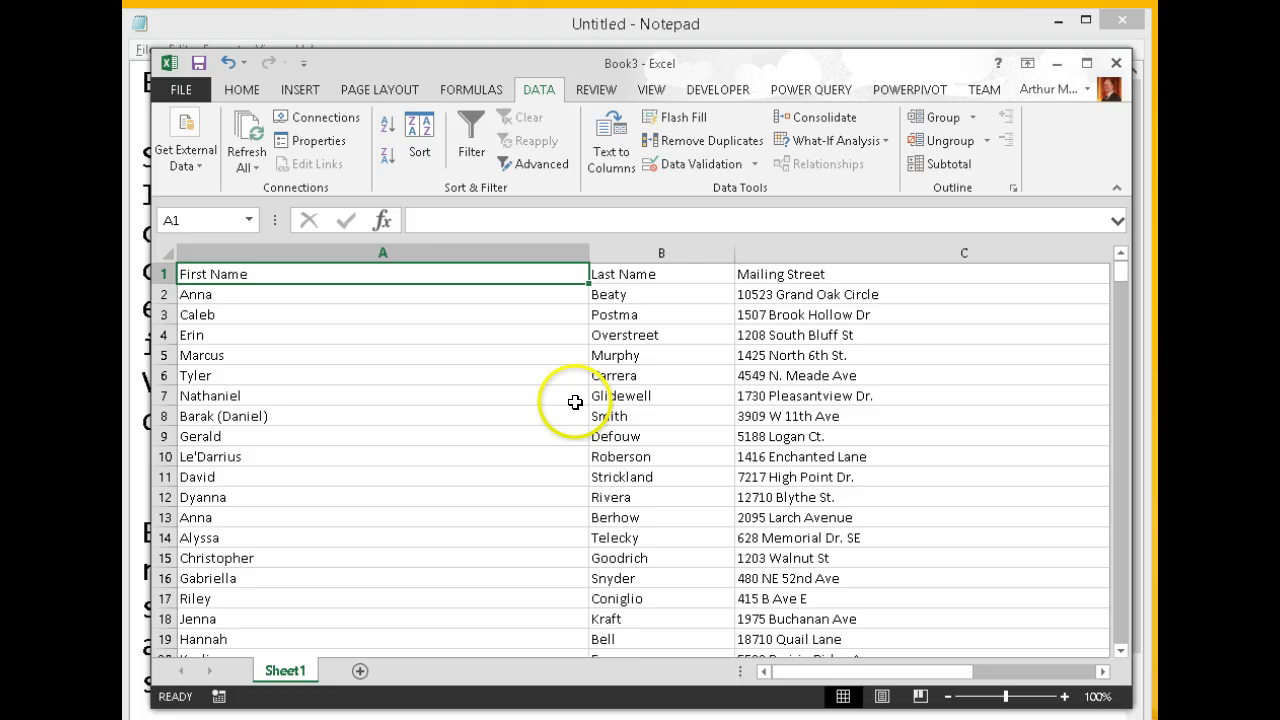
- Narrow columns A through G (names, street, city, state, zip, country) to fit their contents
left_click_drag(589, 253, 346, 266)
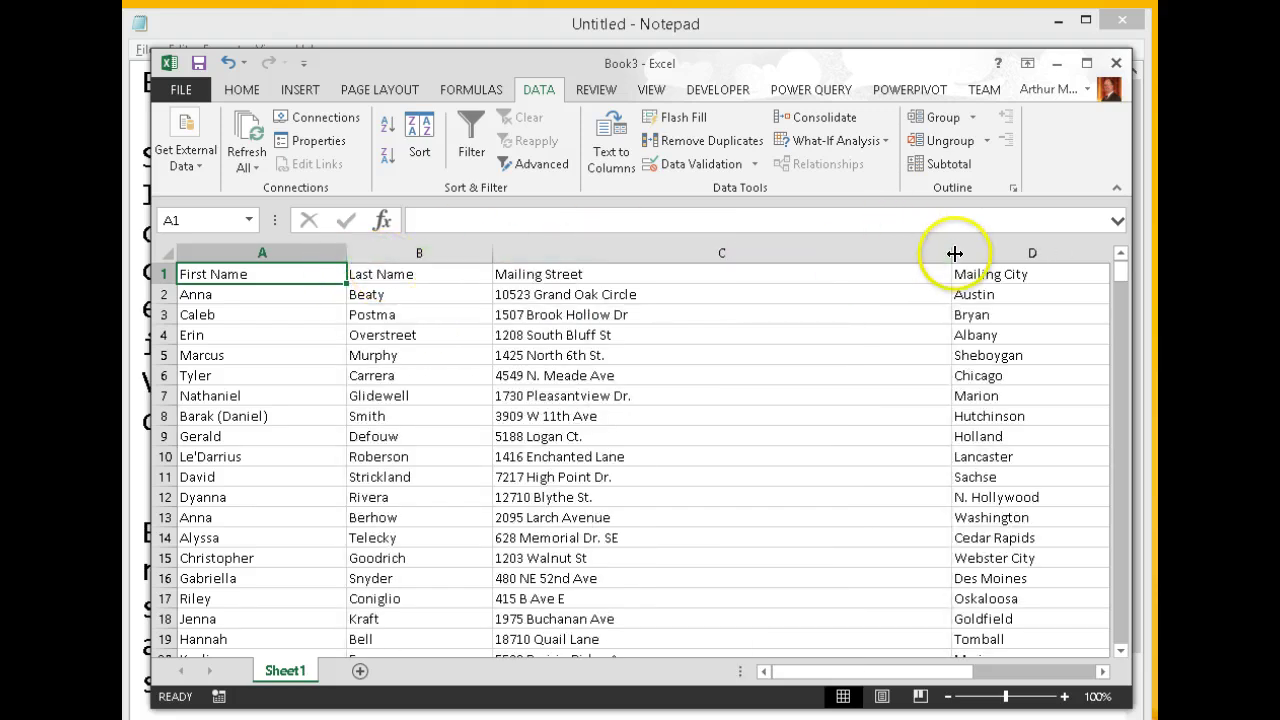
left_click_drag(954, 253, 691, 253)
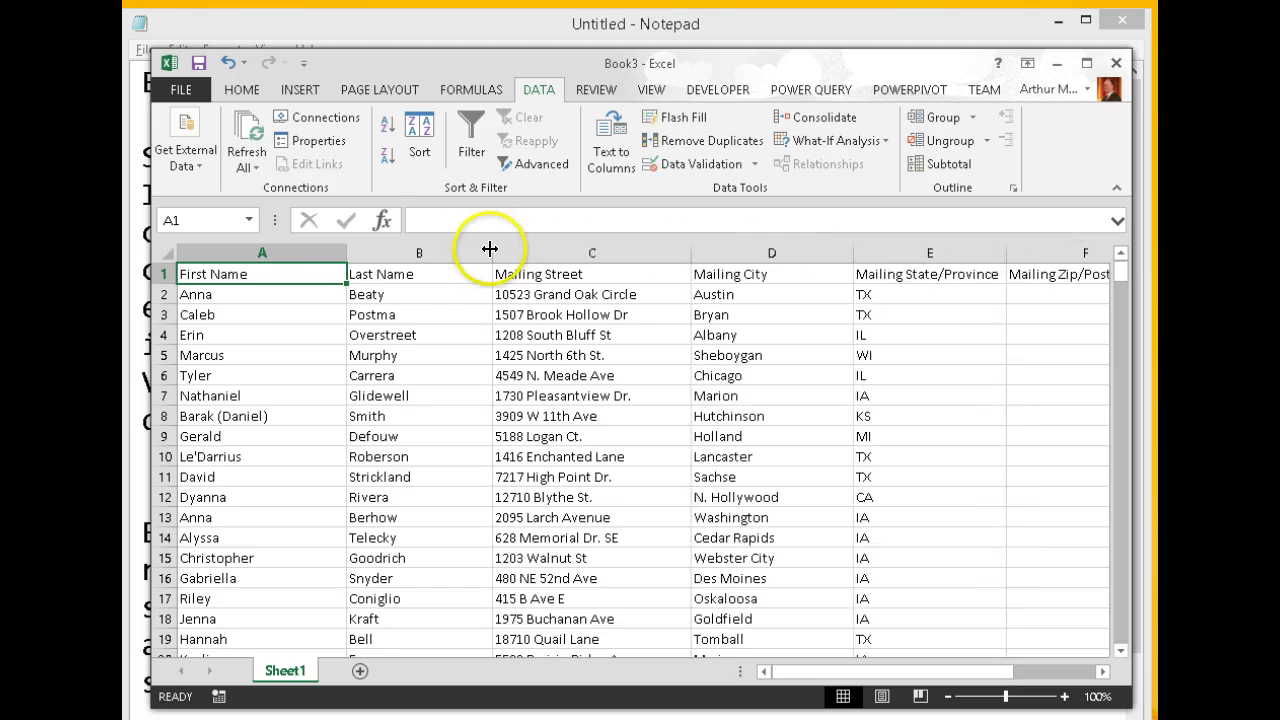
left_click_drag(490, 248, 449, 251)
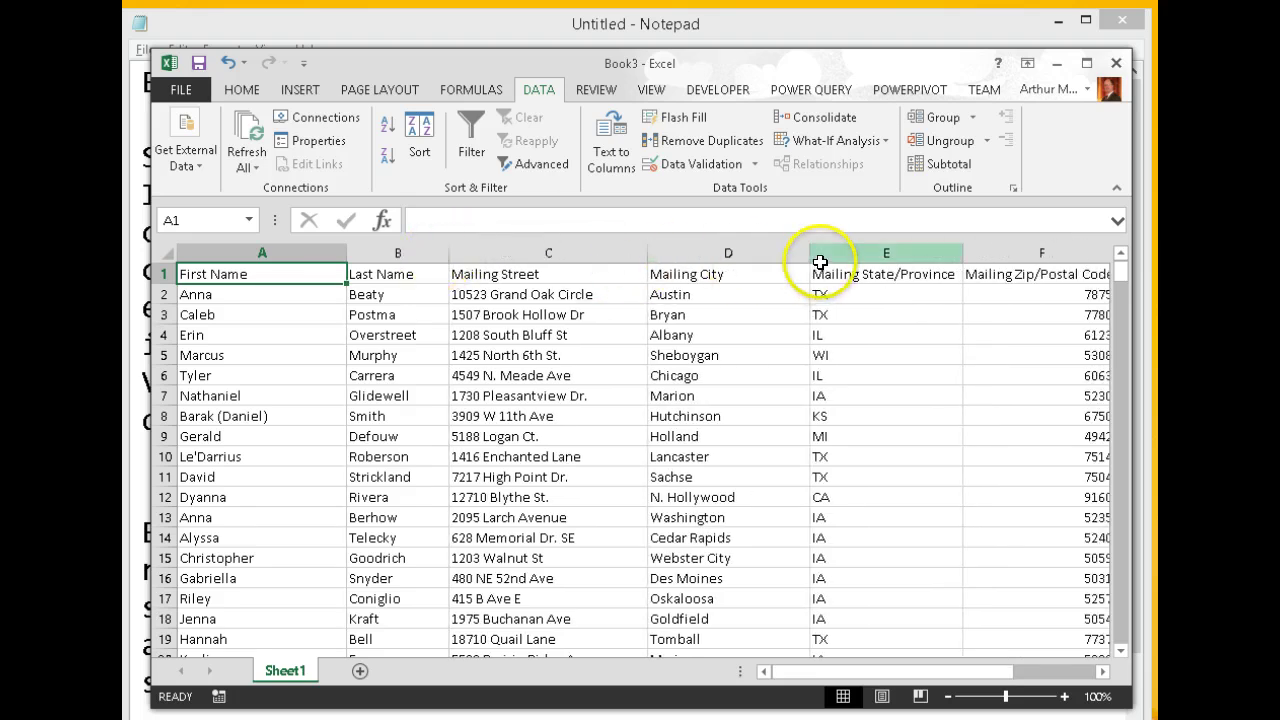
left_click_drag(809, 251, 767, 253)
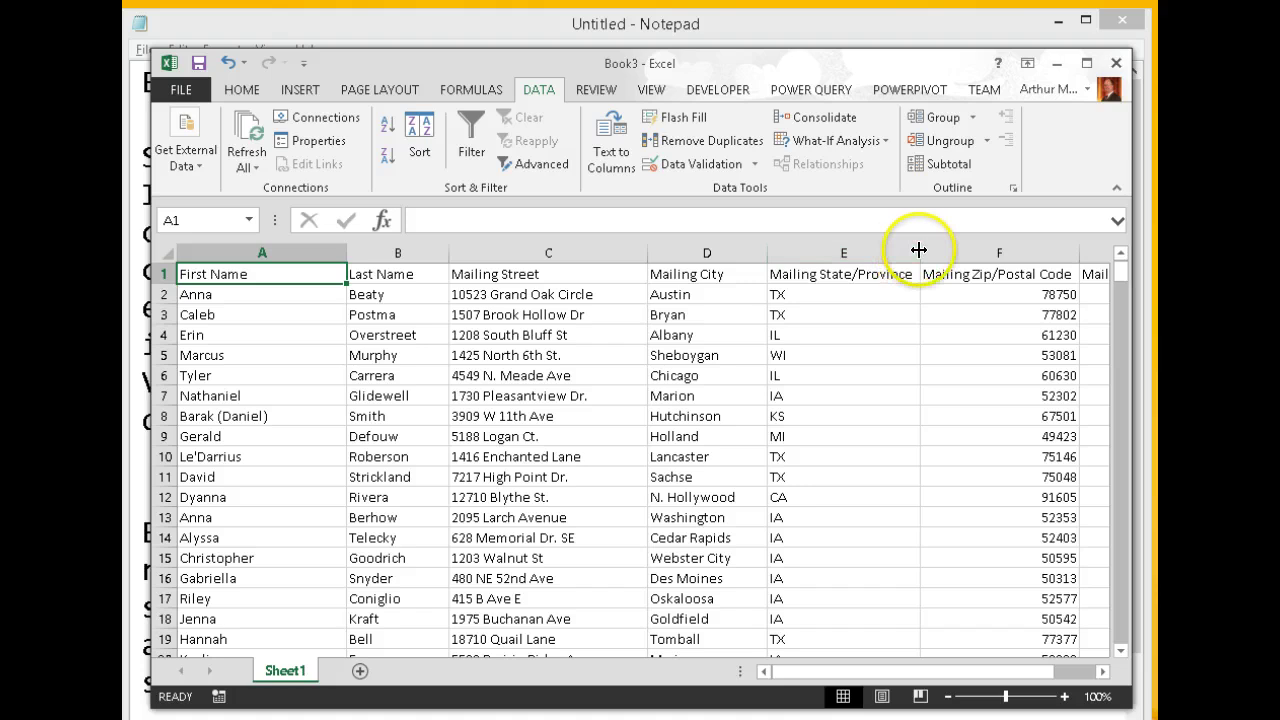
left_click_drag(918, 249, 809, 252)
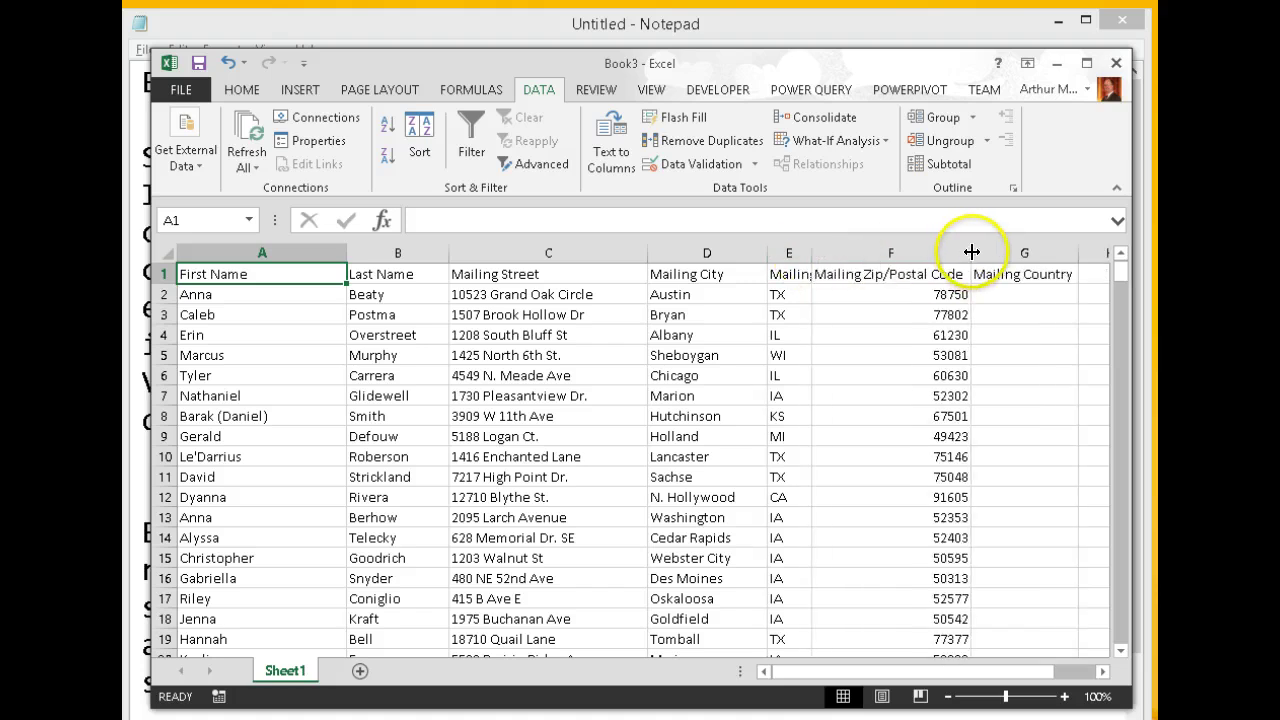
left_click_drag(971, 252, 873, 252)
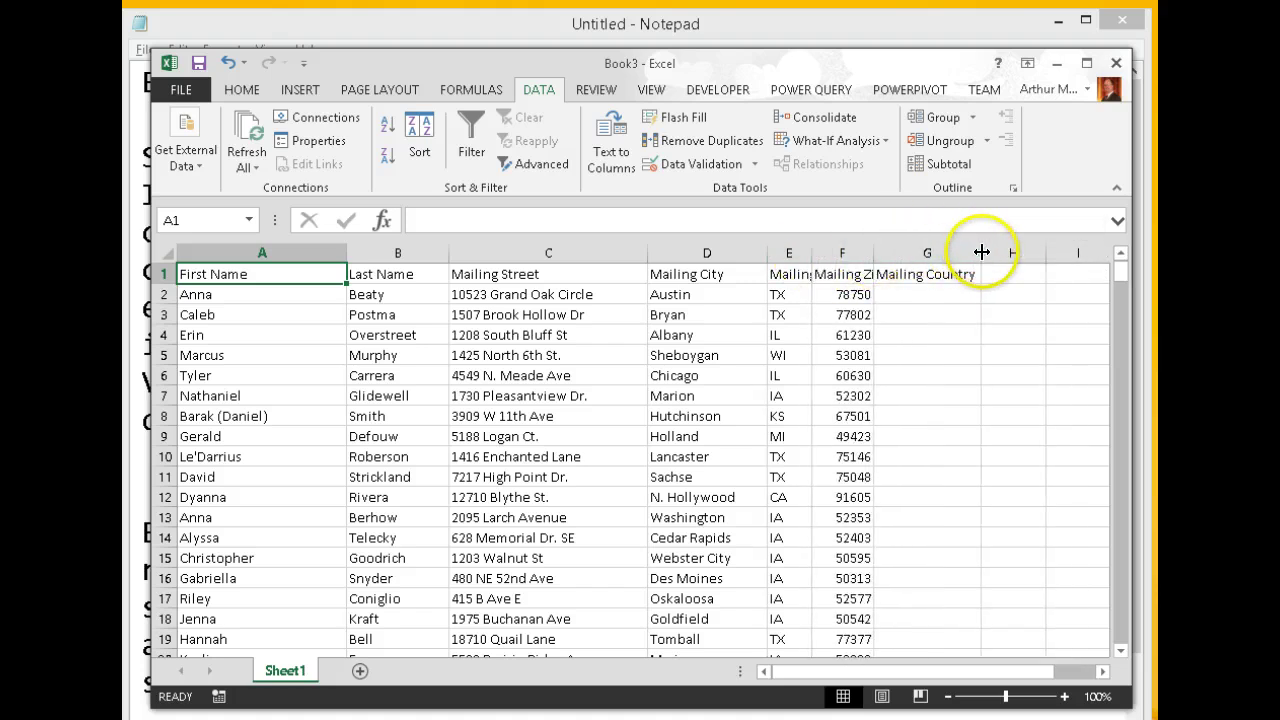
left_click_drag(982, 252, 938, 252)
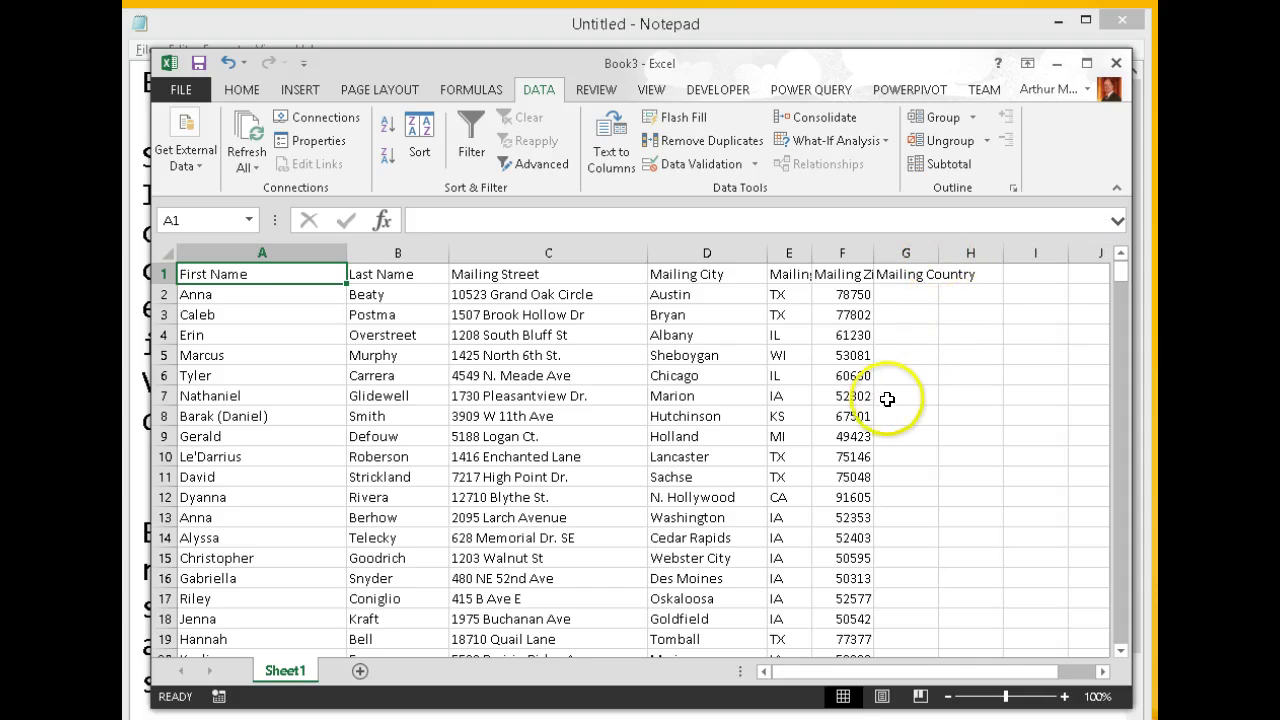
- Add Sheet2 with A1 linked to Sheet1!A1, and copy the link across to B1
left_click(359, 670)
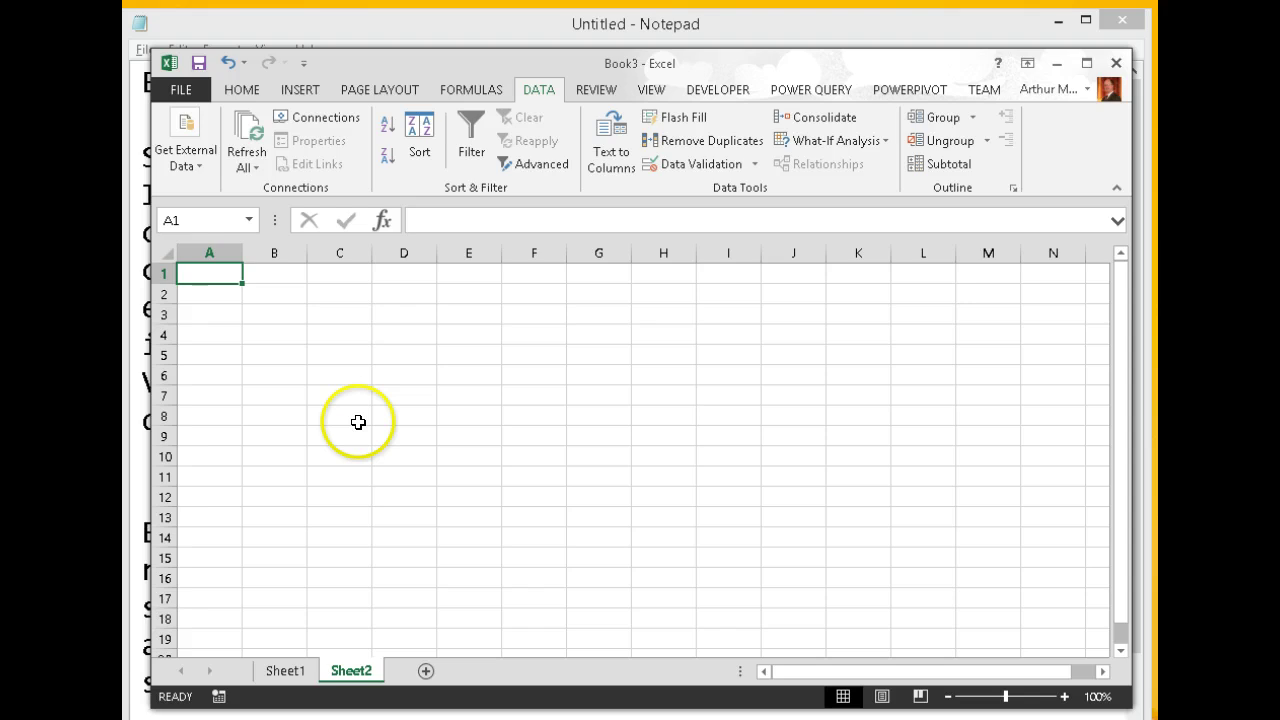
type("=")
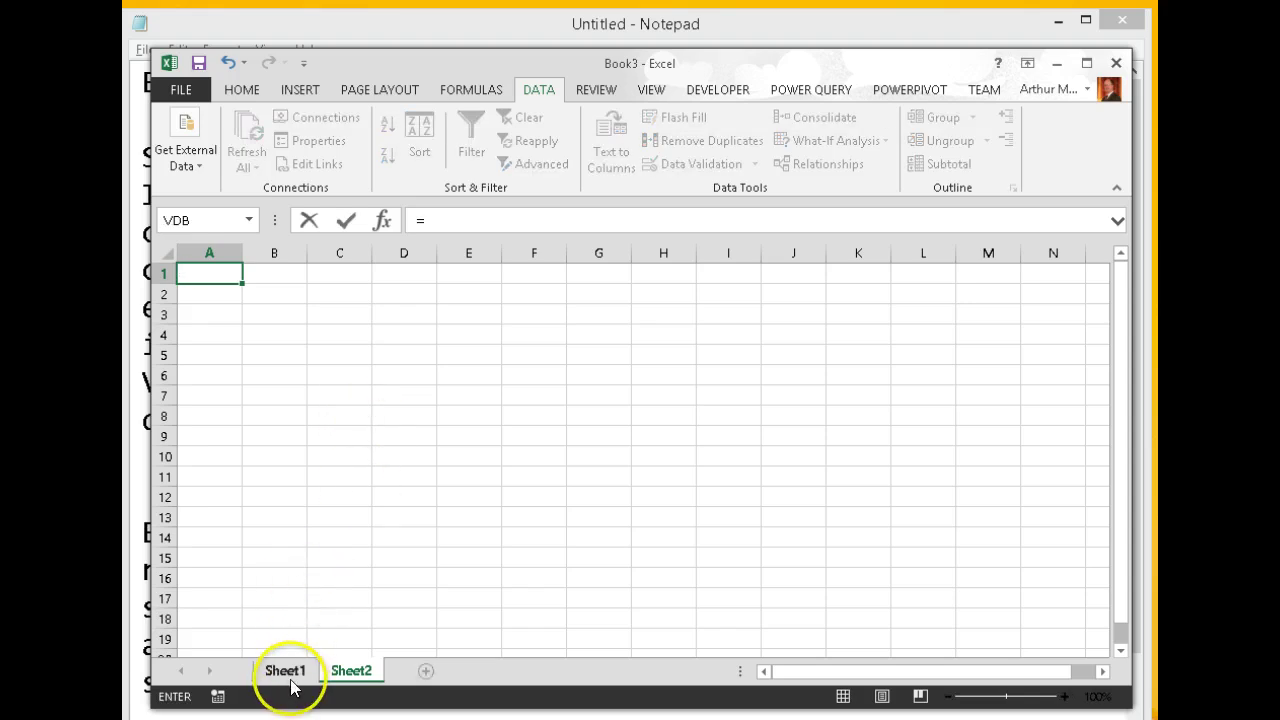
left_click(285, 671)
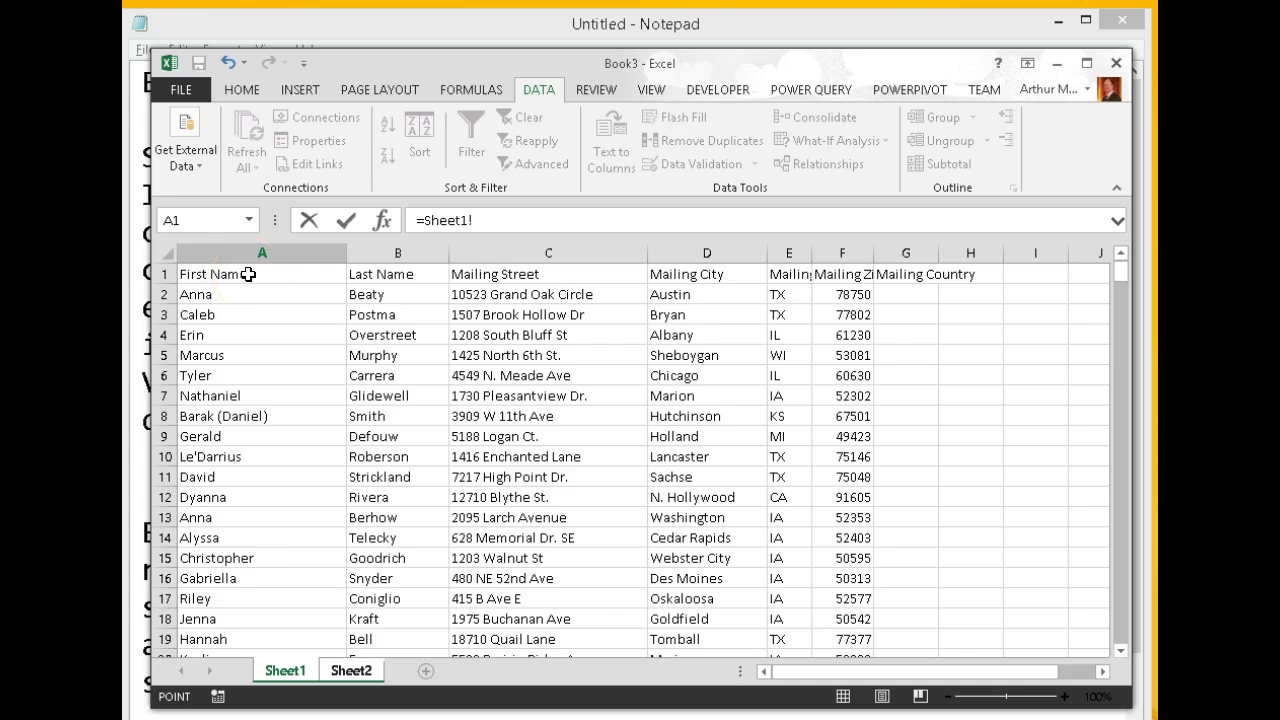
key("Return")
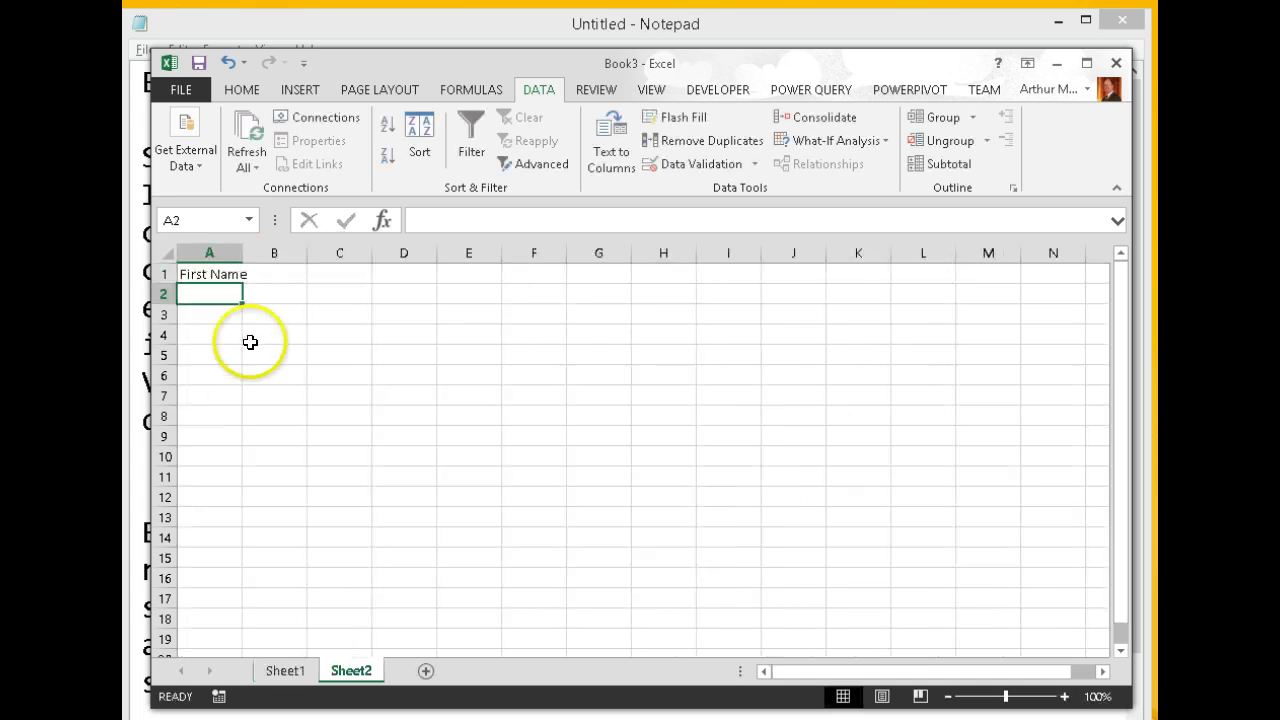
left_click(238, 270)
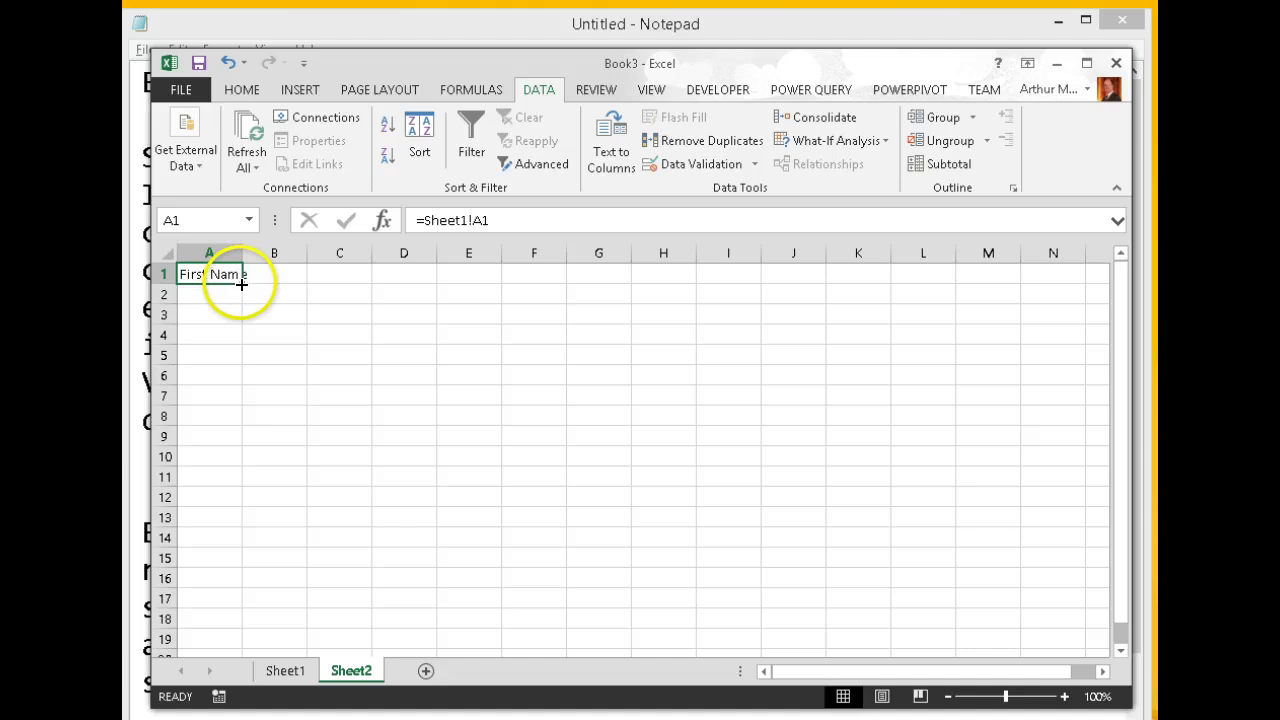
left_click_drag(242, 284, 324, 285)
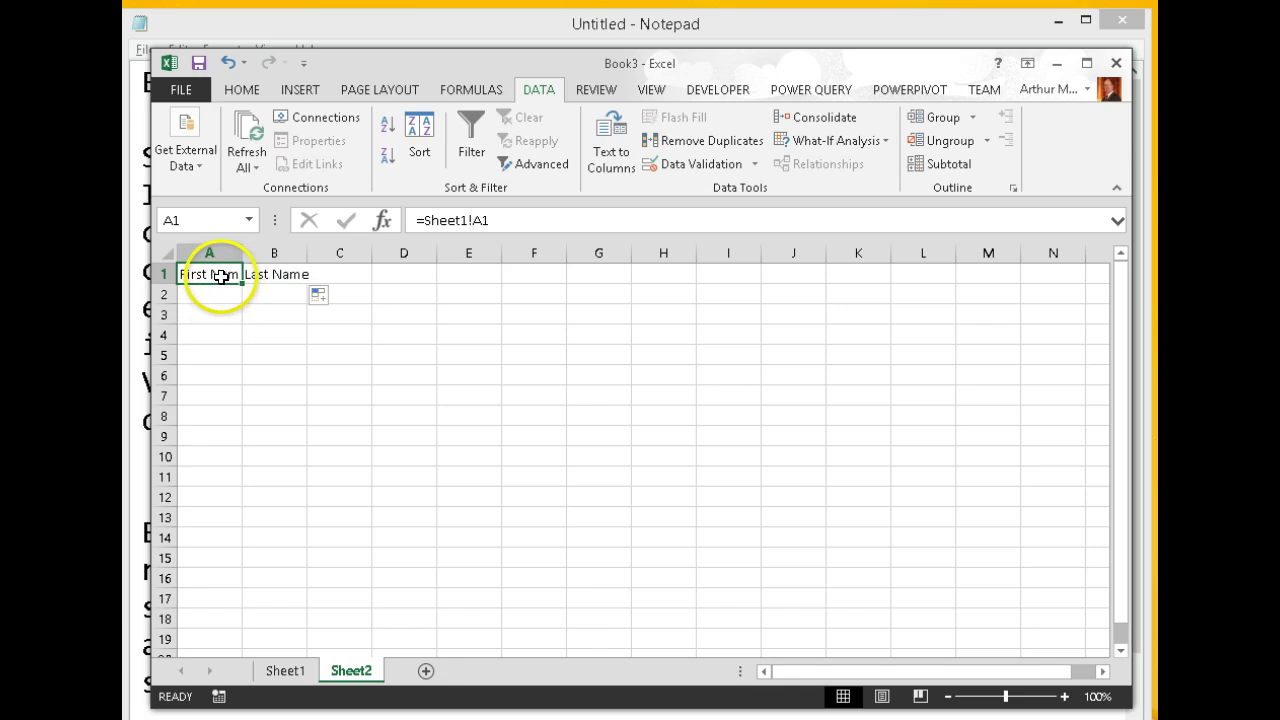
- Extend the name links down to row 2 and select C1 for the 'location' heading
double_click(231, 275)
key("Return")
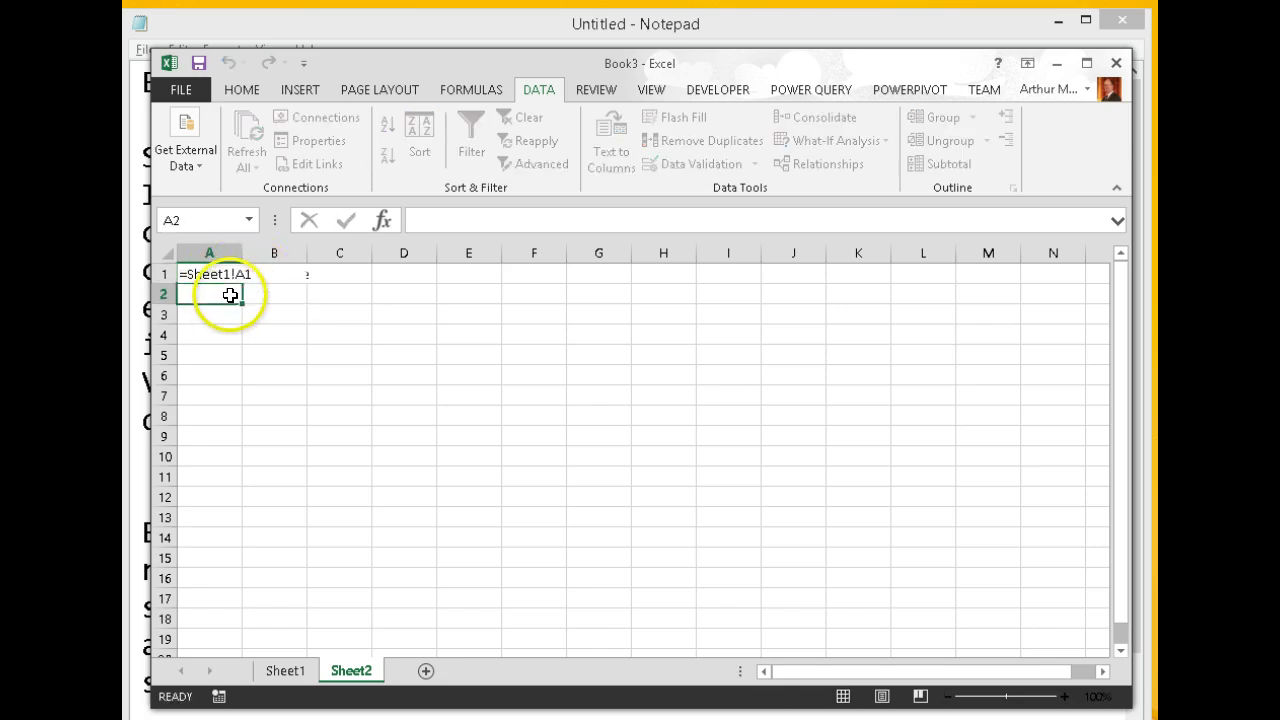
mouse_move(194, 274)
left_mouse_down()
mouse_move(286, 277)
mouse_move(316, 300)
left_mouse_up()
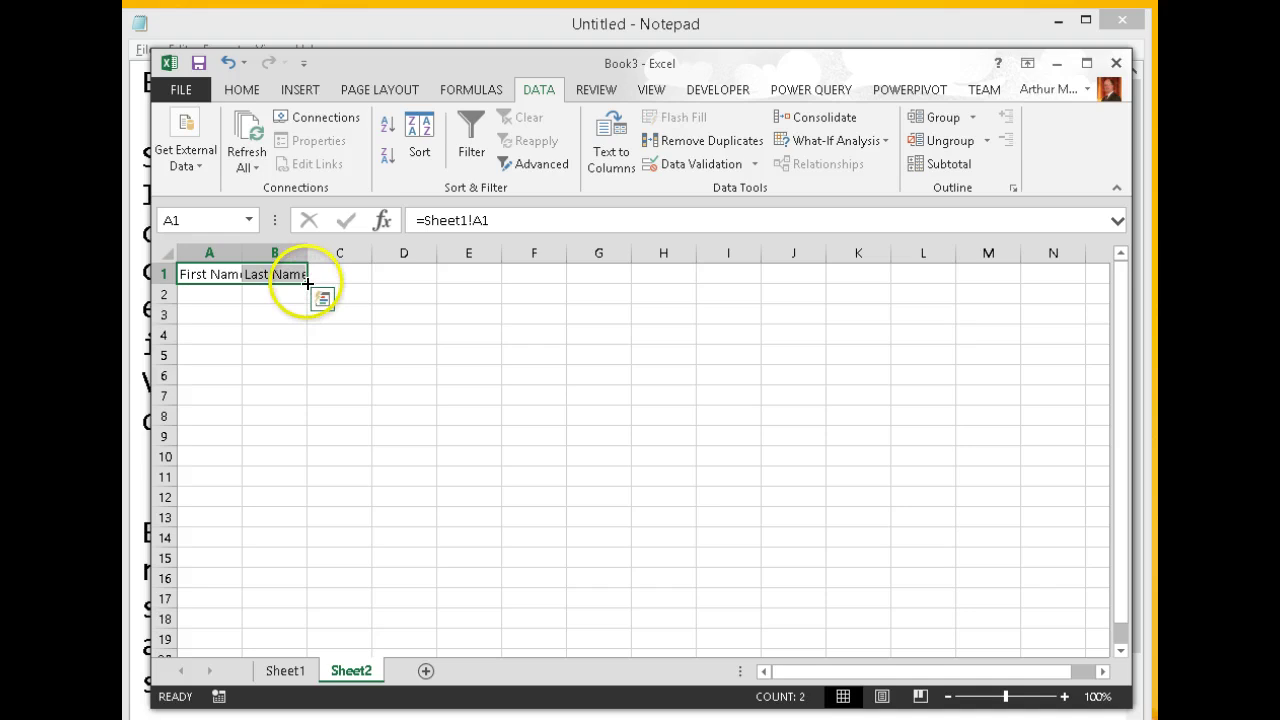
left_click(319, 342)
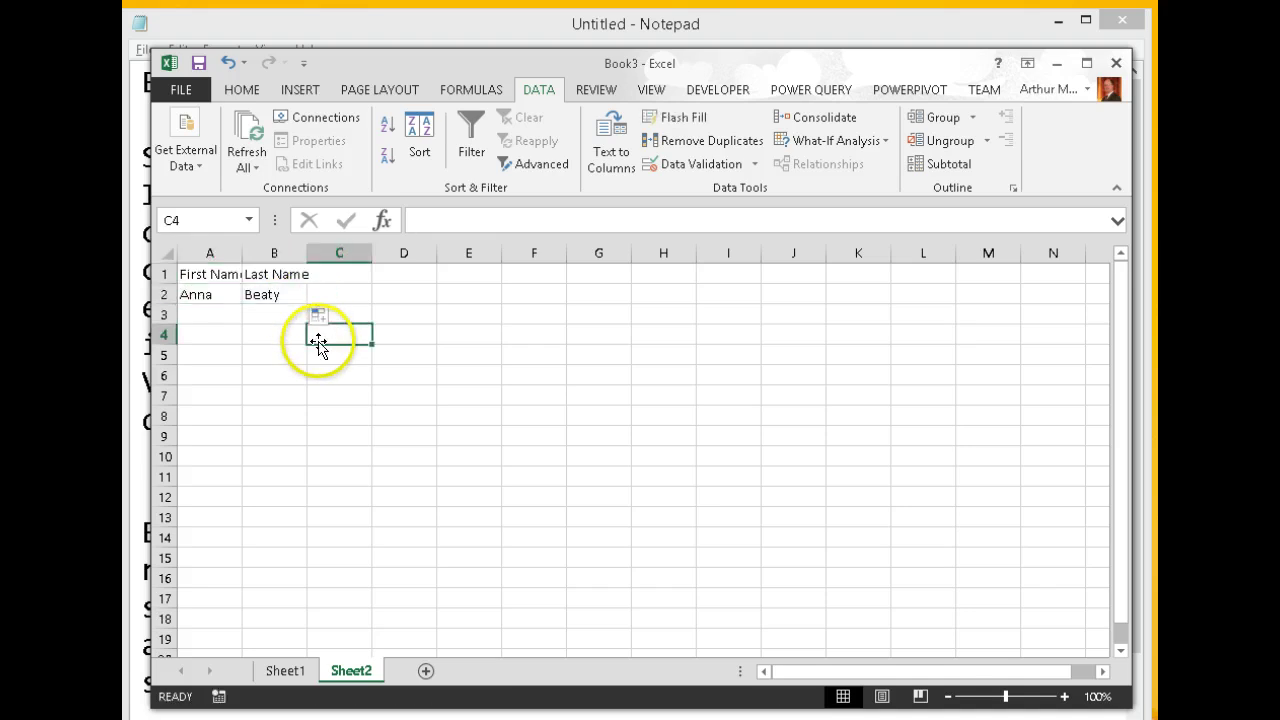
left_click(333, 272)
type("location")
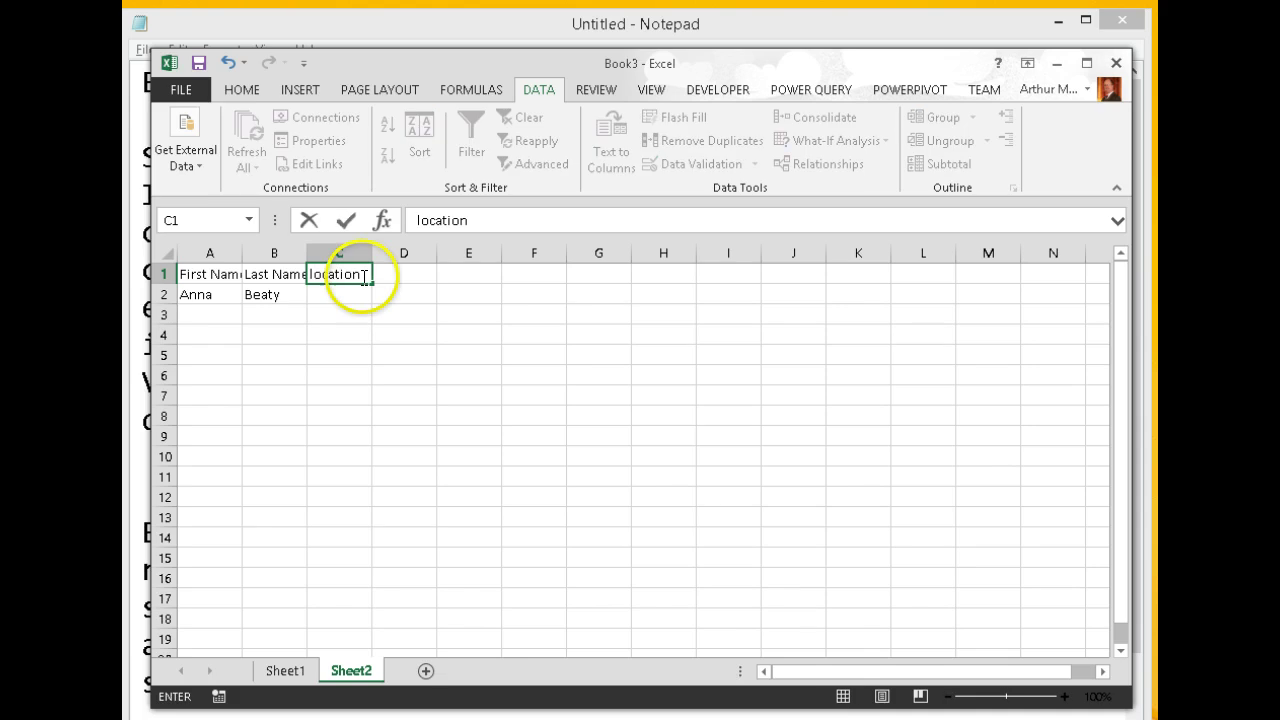
- Enter a formula in Sheet2!C2 joining Sheet1's C2, D2, E2 and F2 into one address
left_click(354, 296)
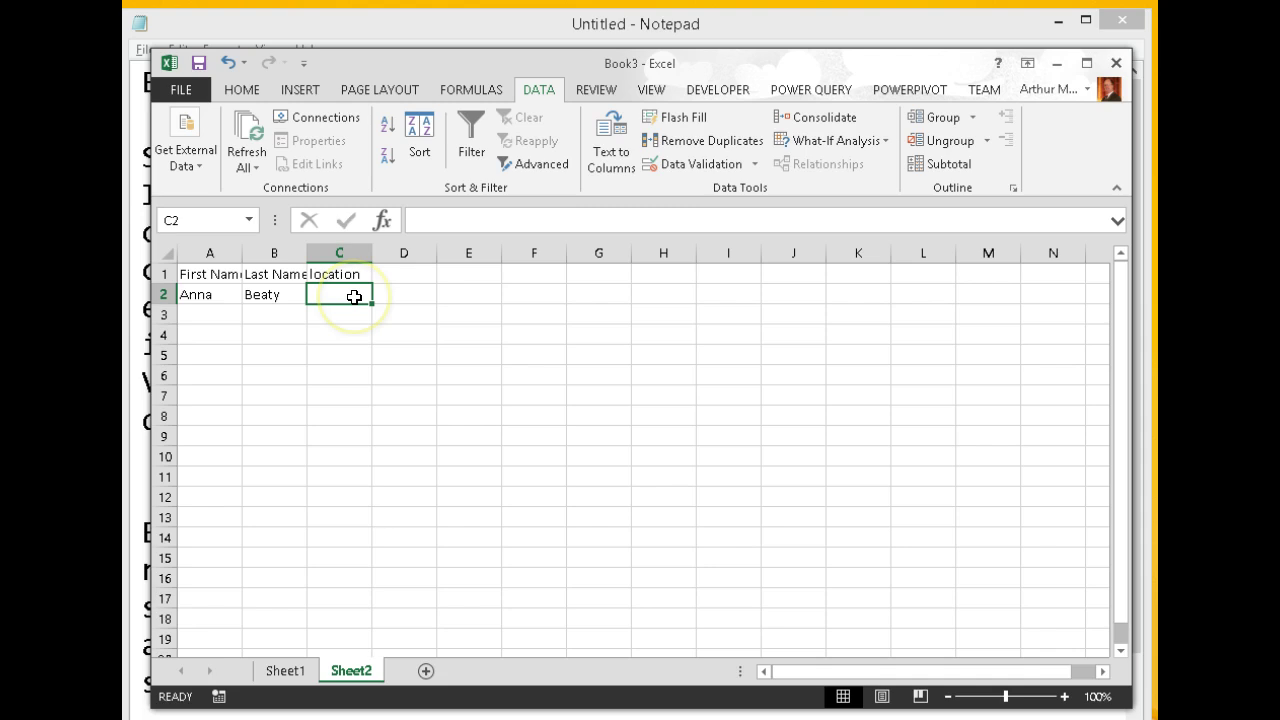
type("=")
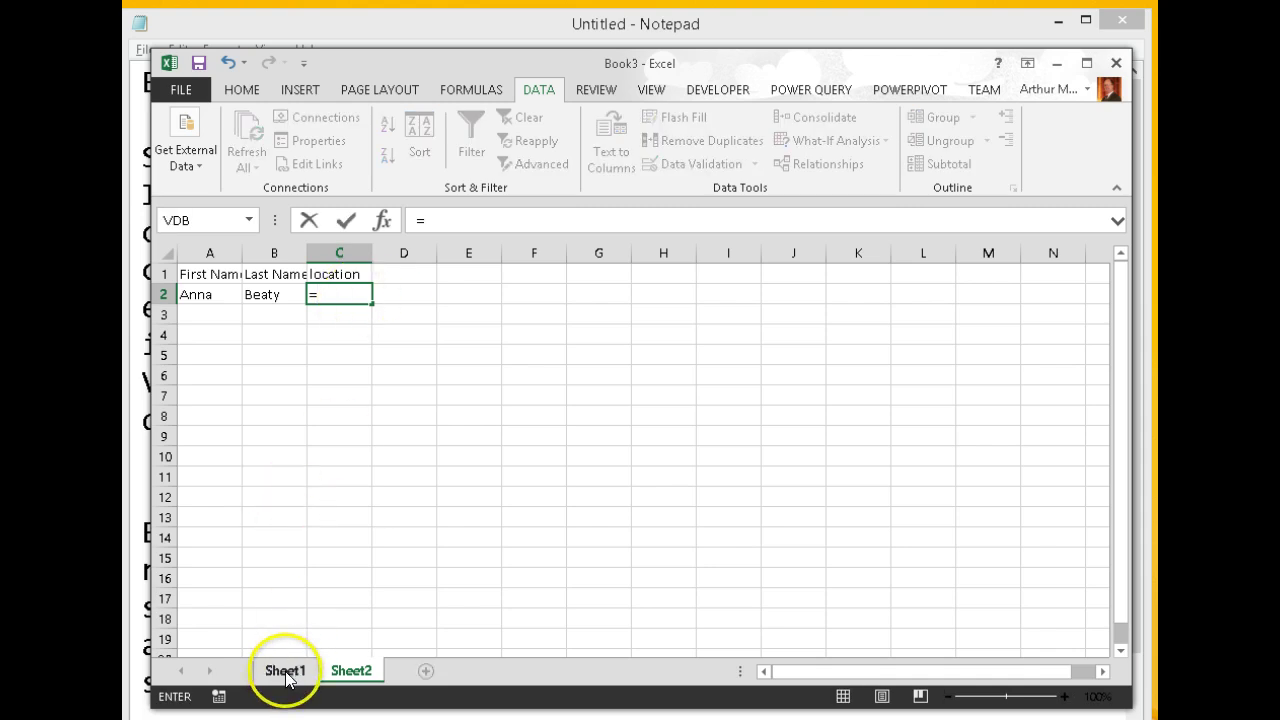
left_click(285, 672)
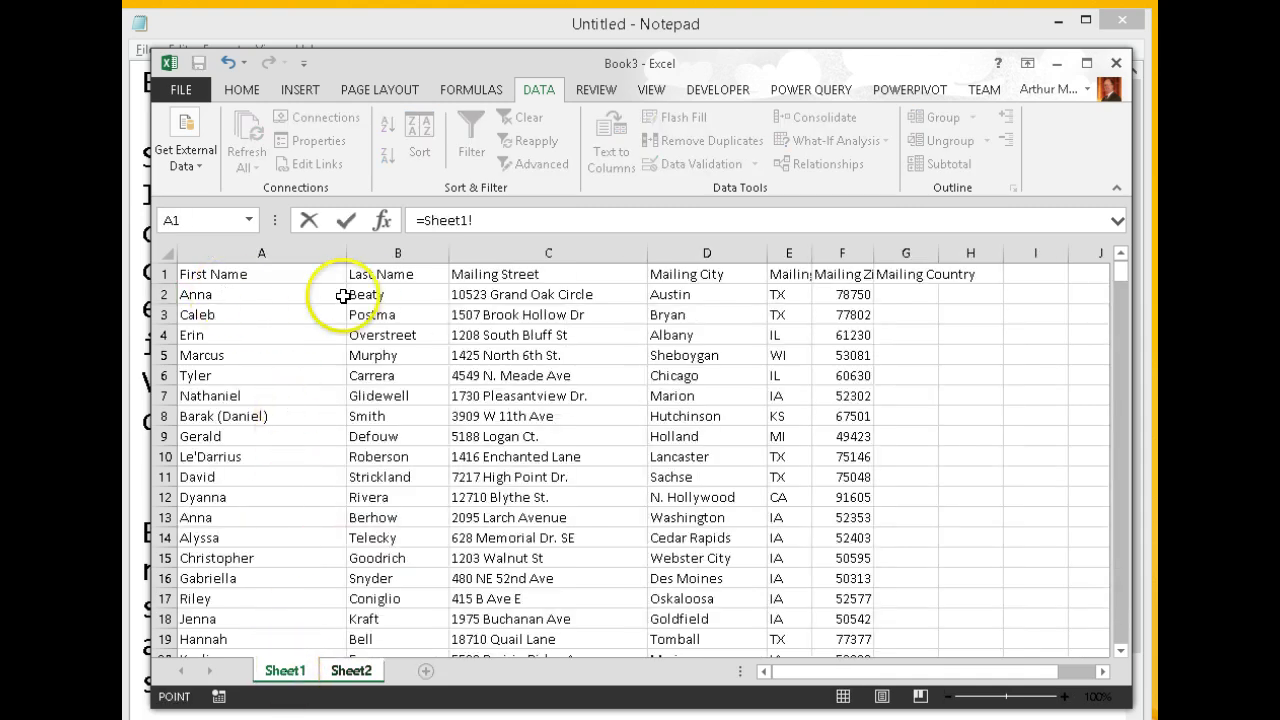
left_click(469, 292)
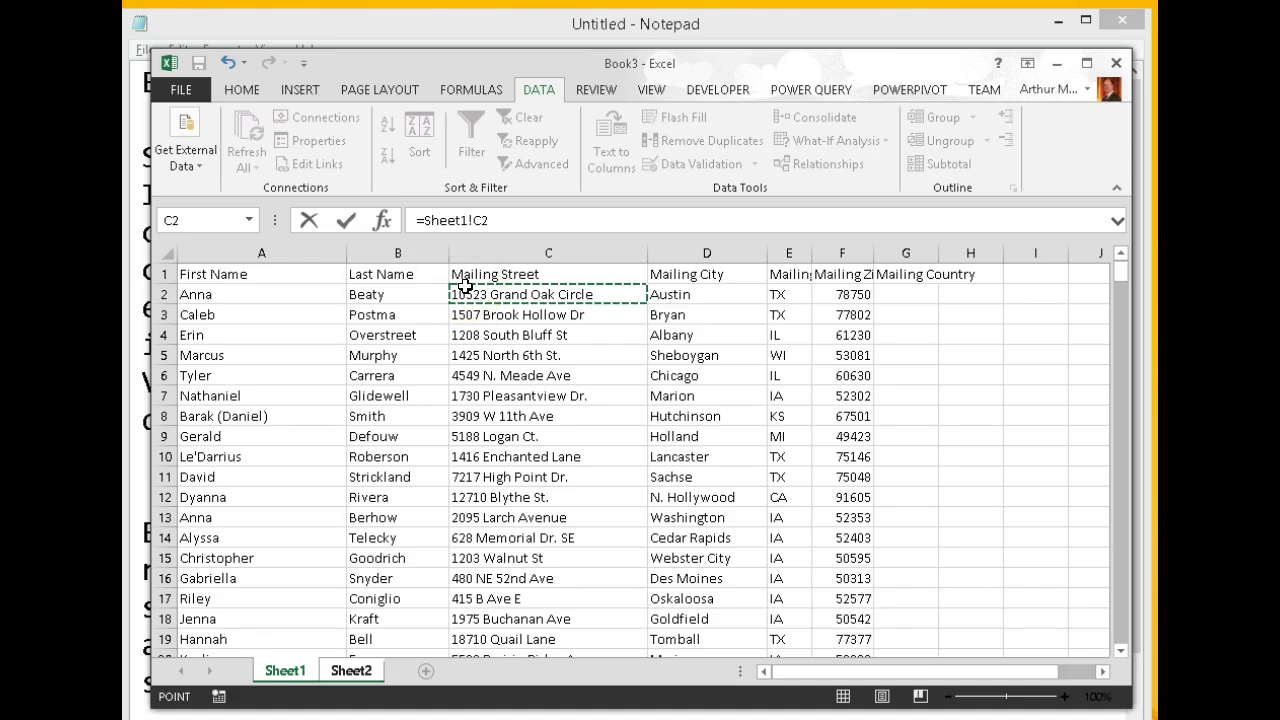
key("Return")
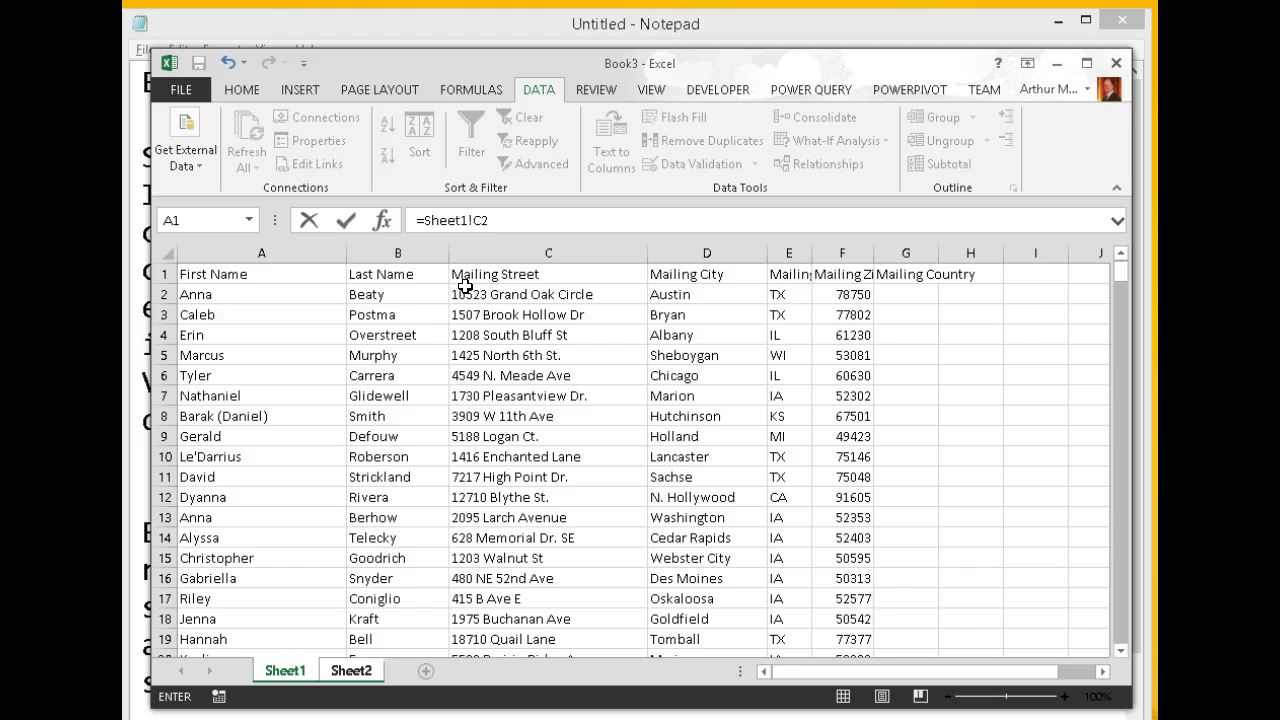
left_click(495, 220)
type("& \" \" &")
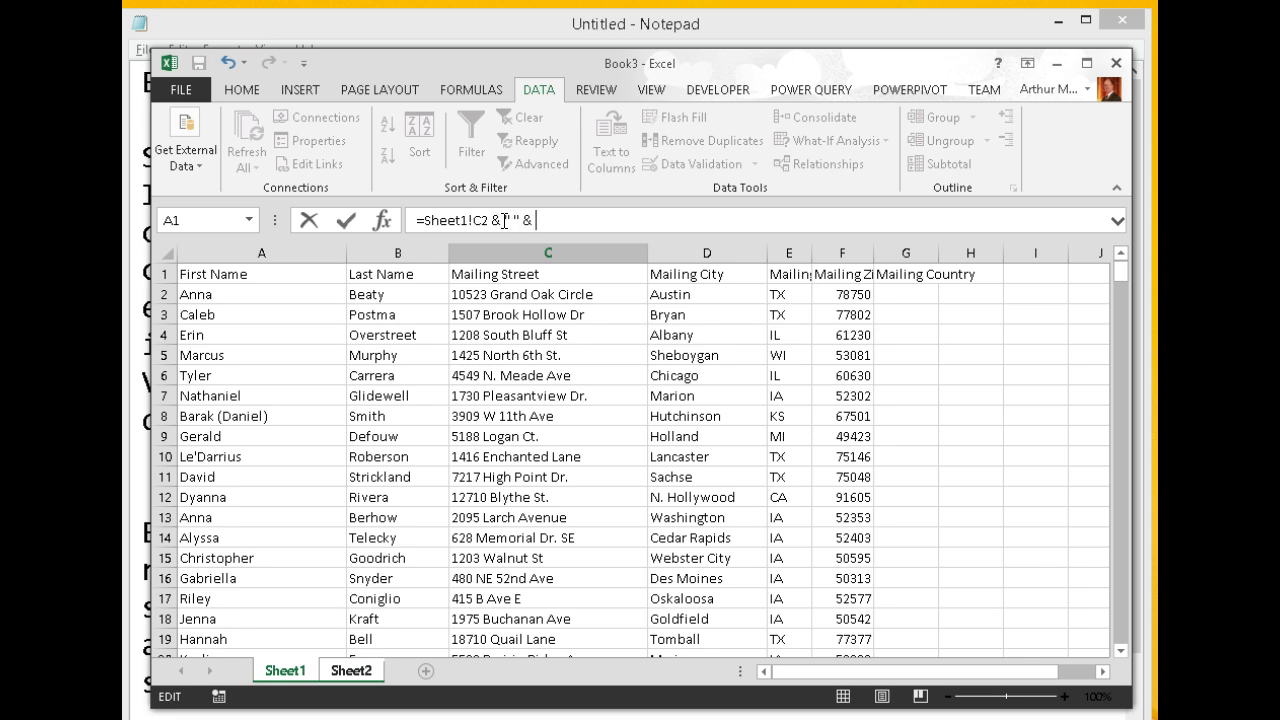
left_click(674, 295)
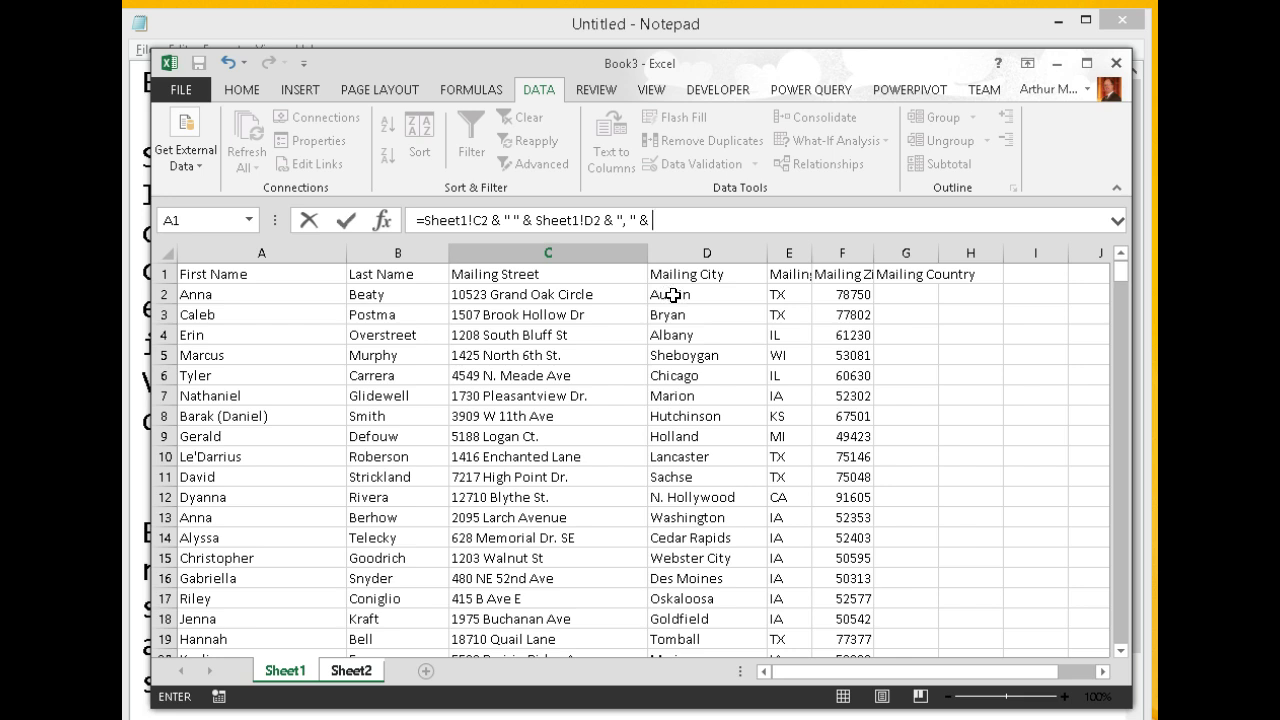
left_click(770, 294)
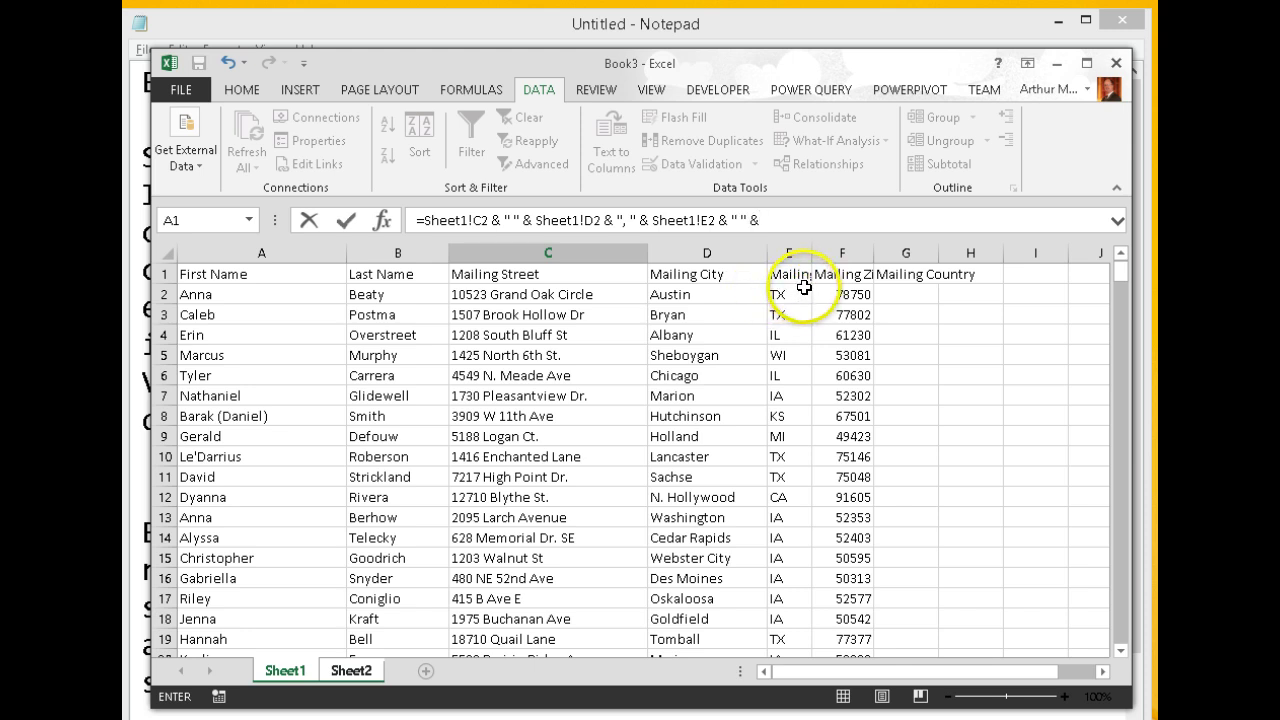
left_click(833, 296)
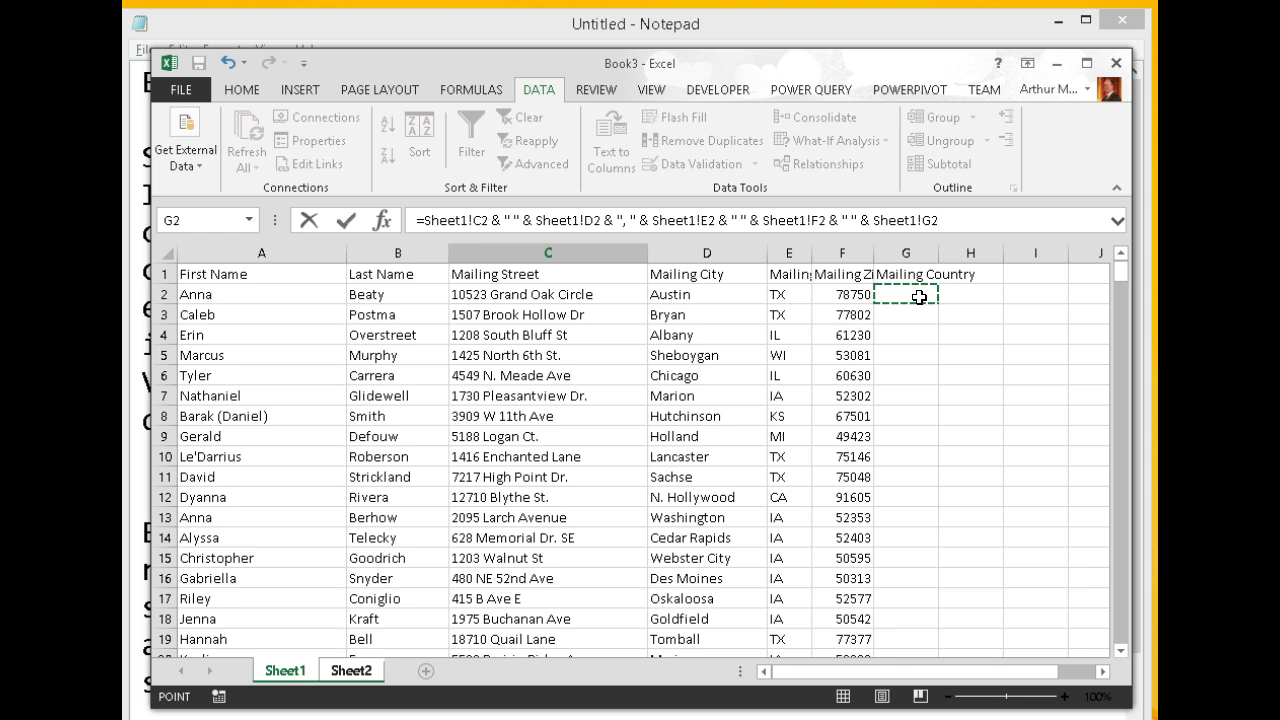
key("Return")
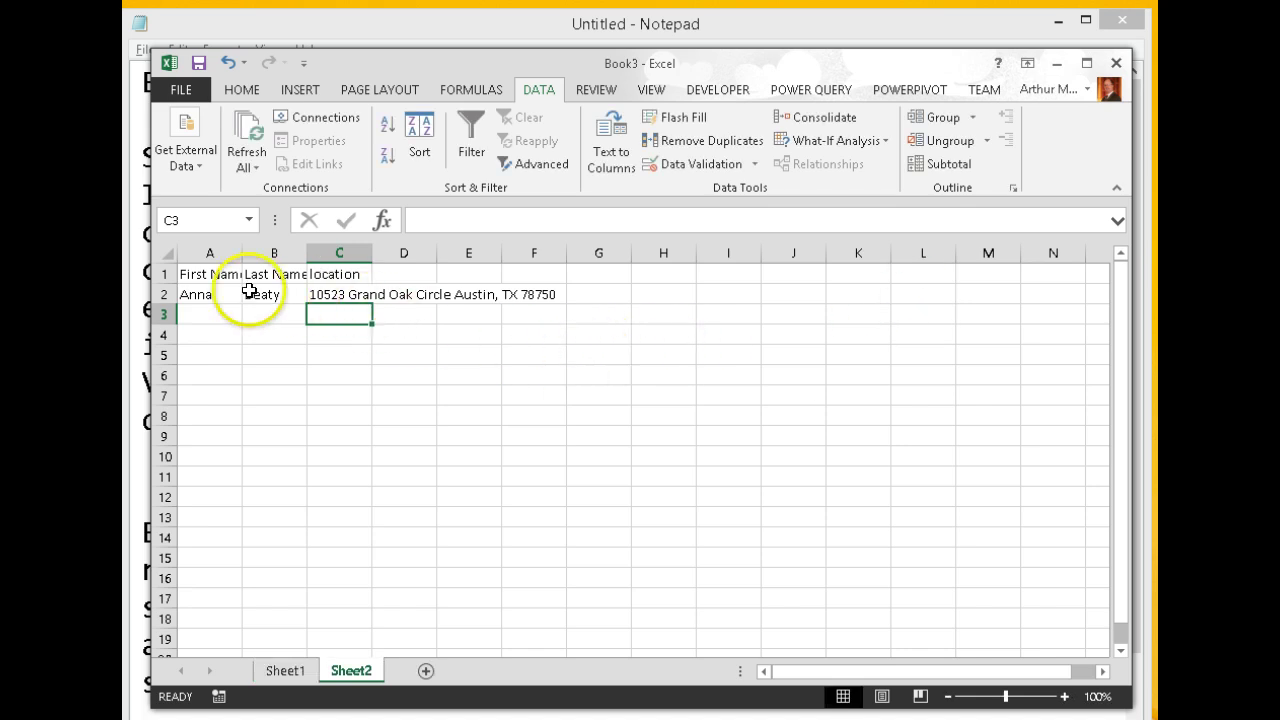
- Copy A2:C2 and fill it down Sheet2 to row 331, clearing rows filled past the data
left_click_drag(198, 294, 352, 297)
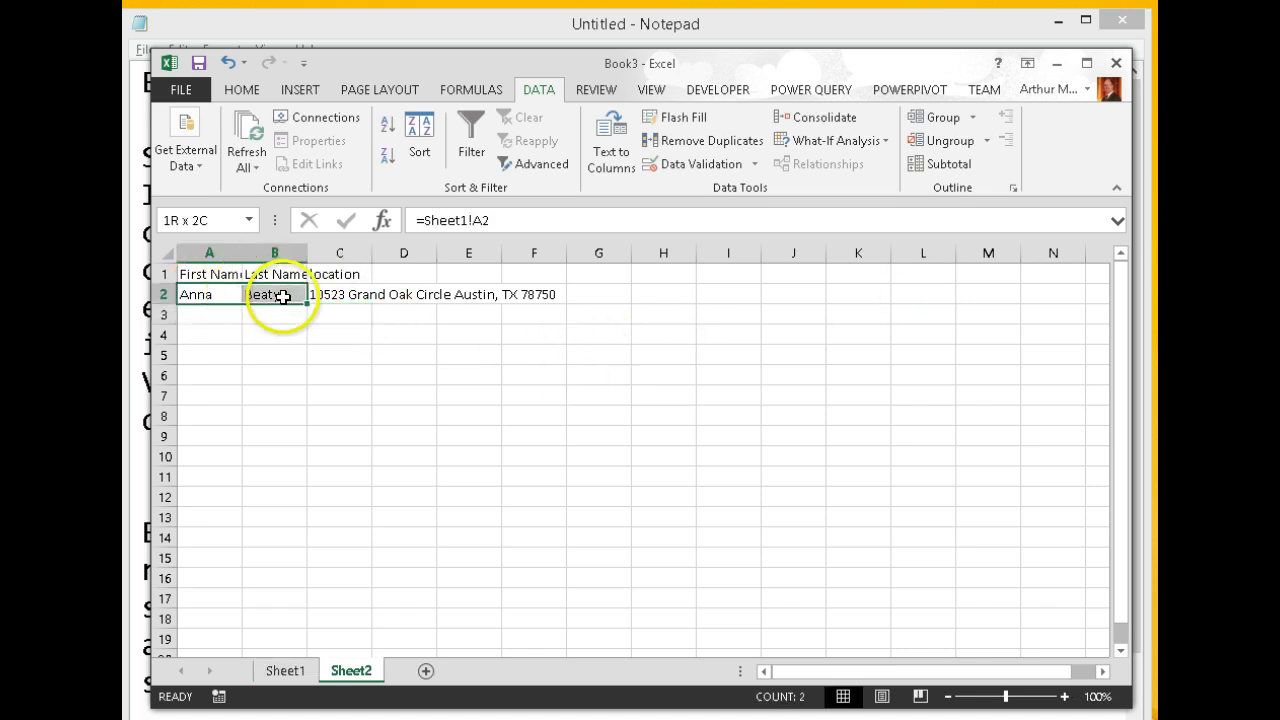
right_click(352, 296)
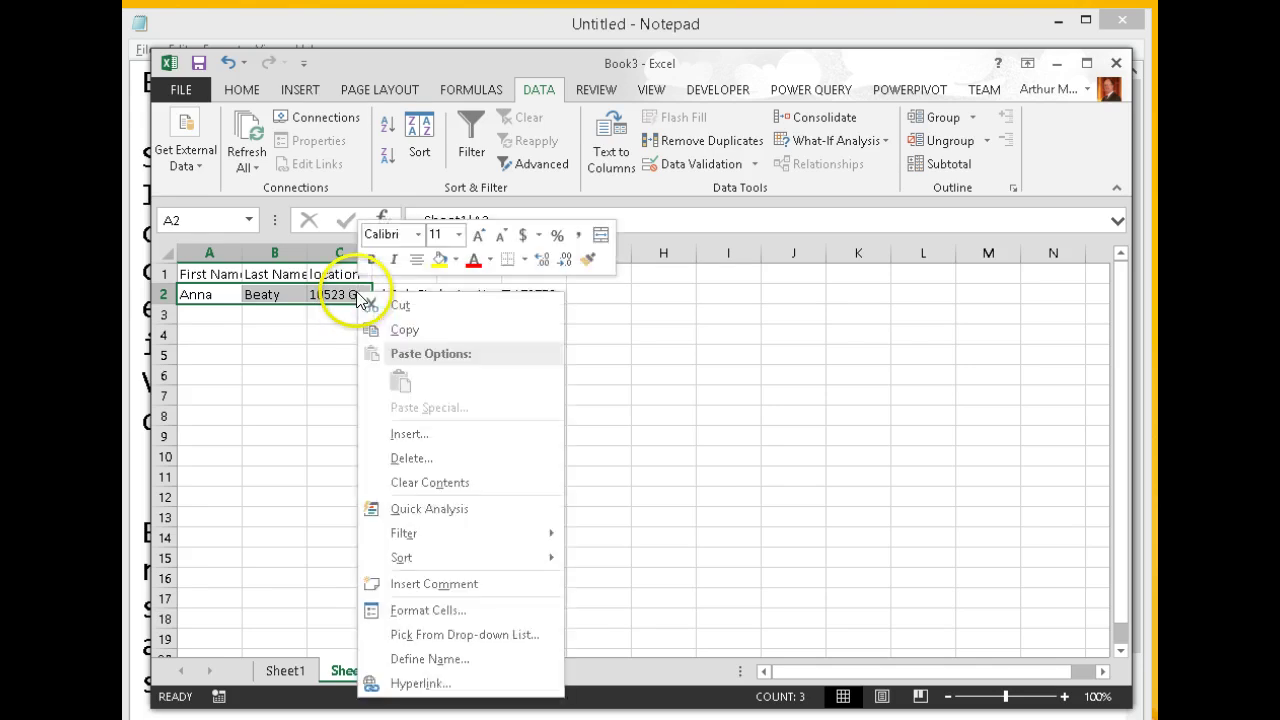
left_click(386, 328)
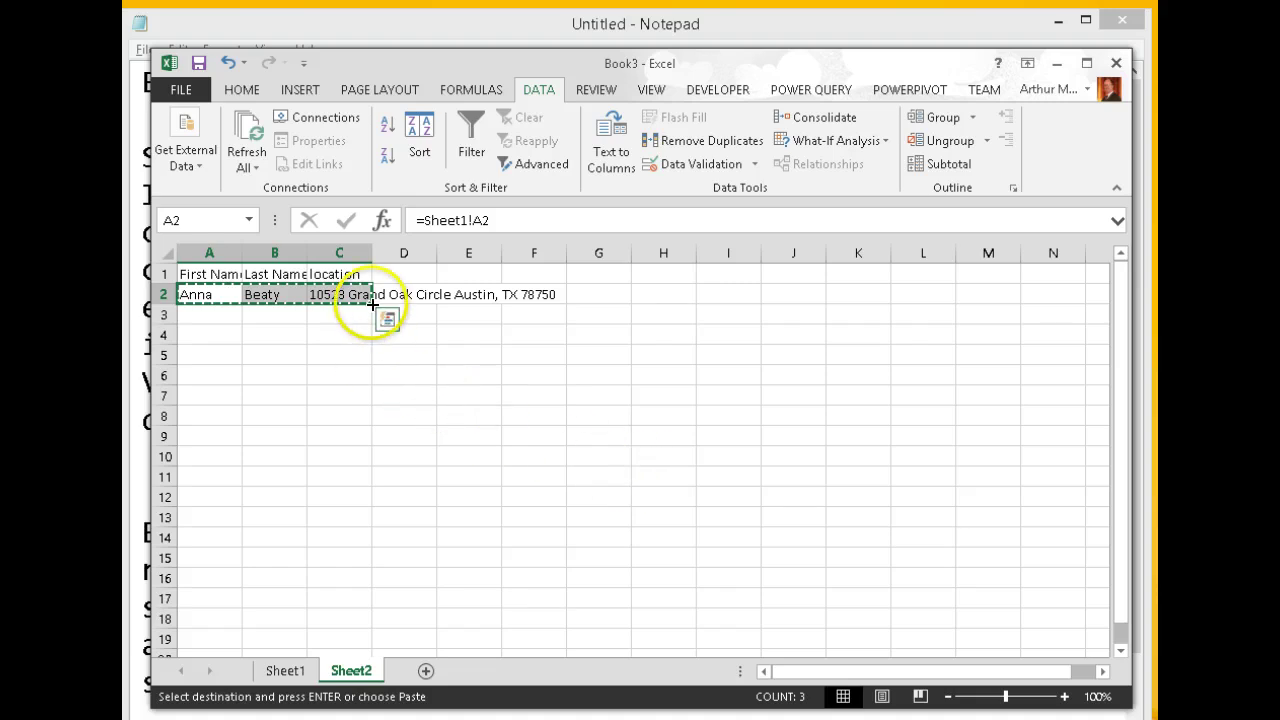
left_click_drag(372, 304, 331, 716)
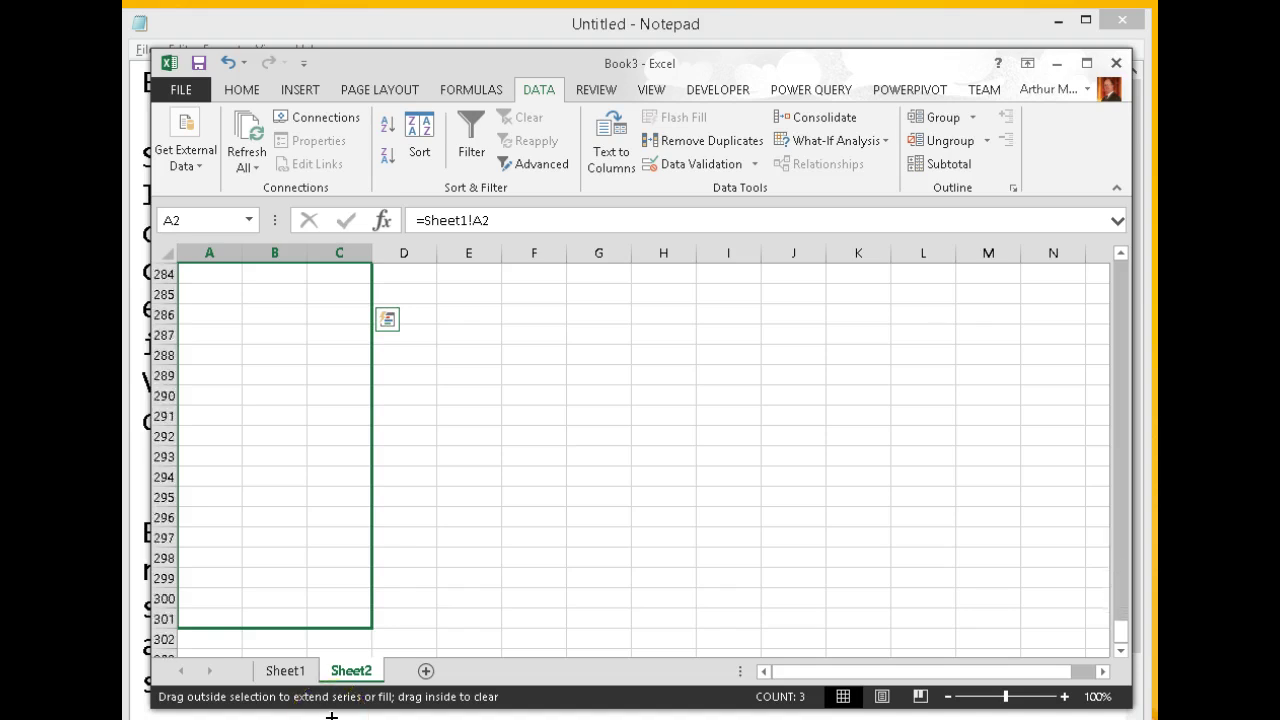
mouse_move(331, 716)
left_mouse_down()
mouse_move(361, 596)
mouse_move(378, 640)
left_mouse_up()
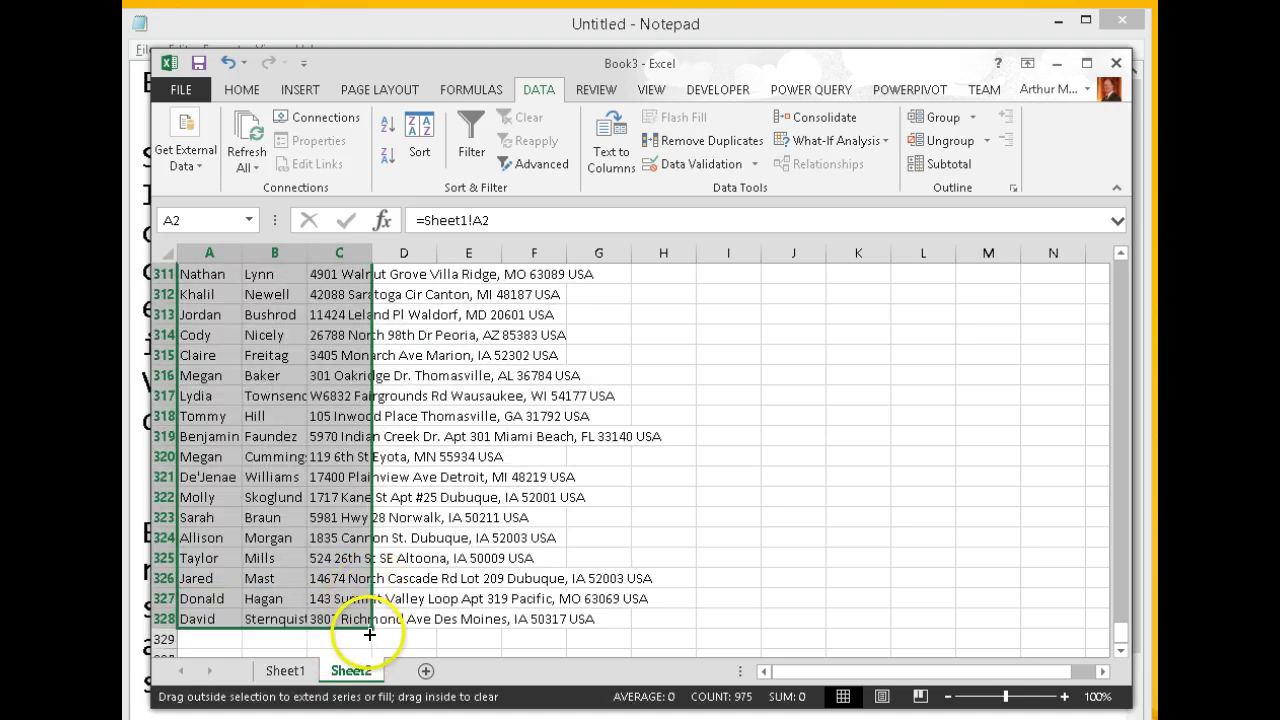
scroll(376, 620, "down", 1)
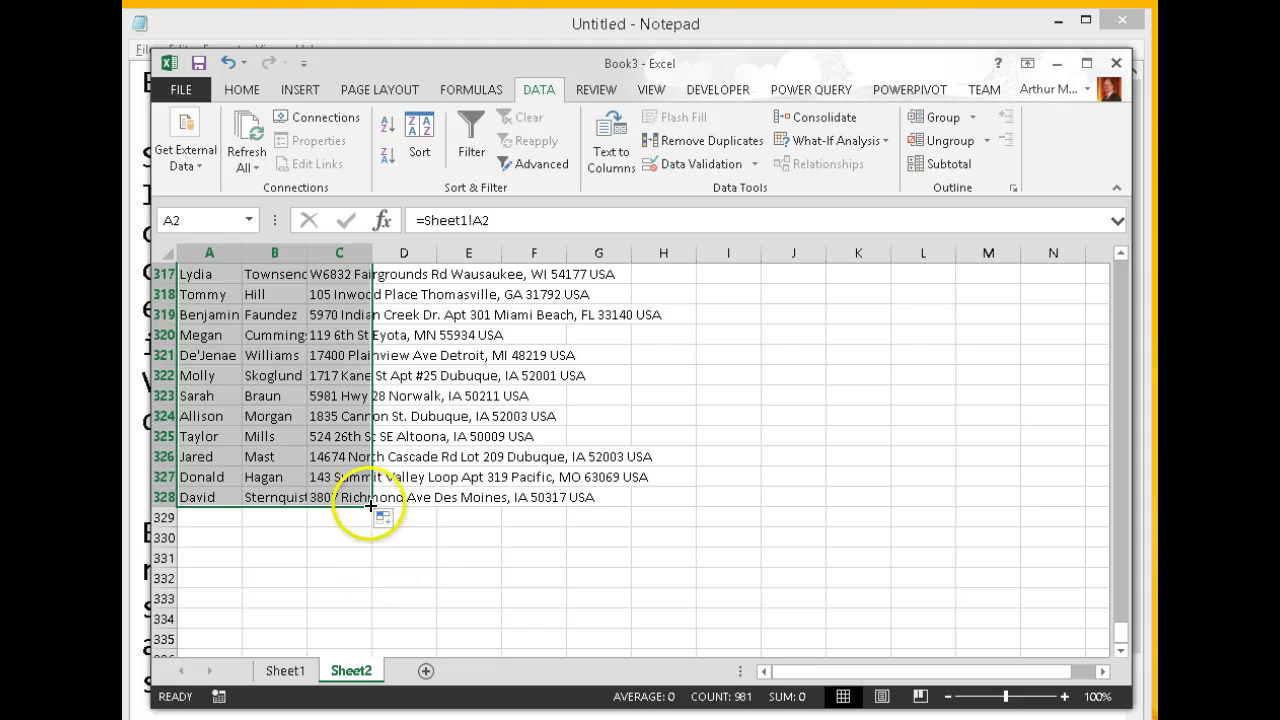
left_click_drag(372, 506, 365, 616)
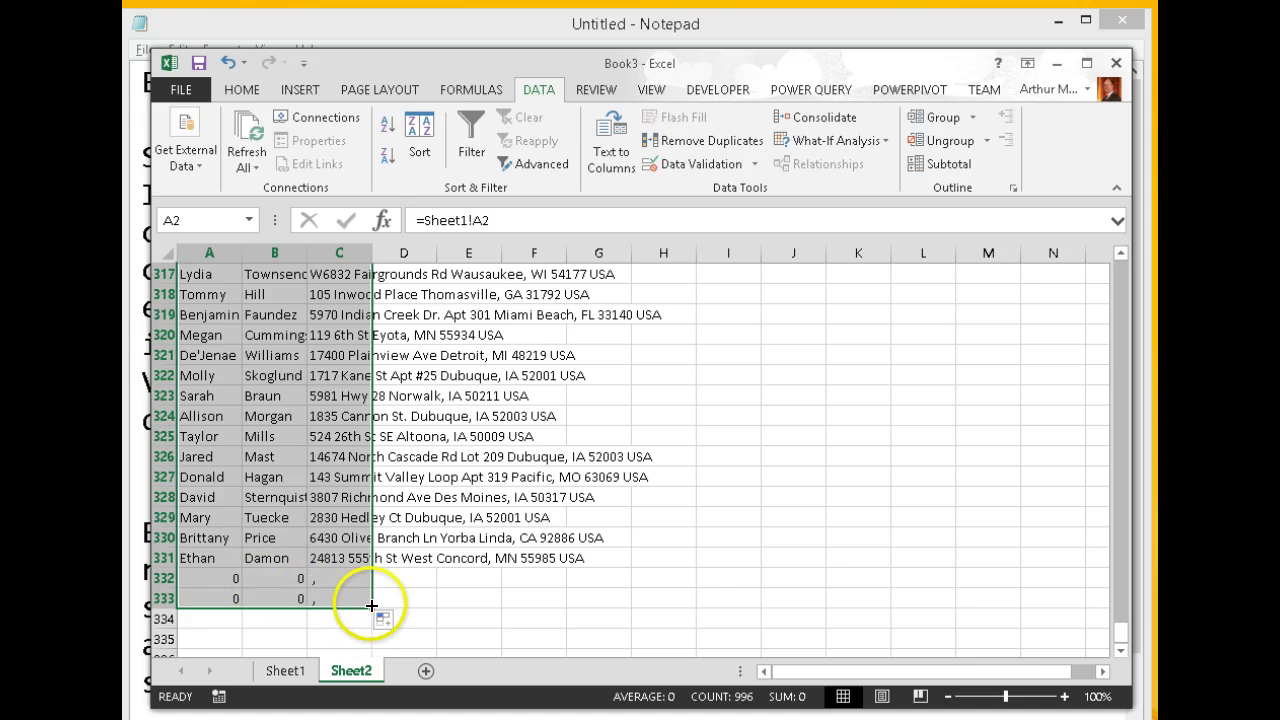
left_click_drag(370, 606, 371, 564)
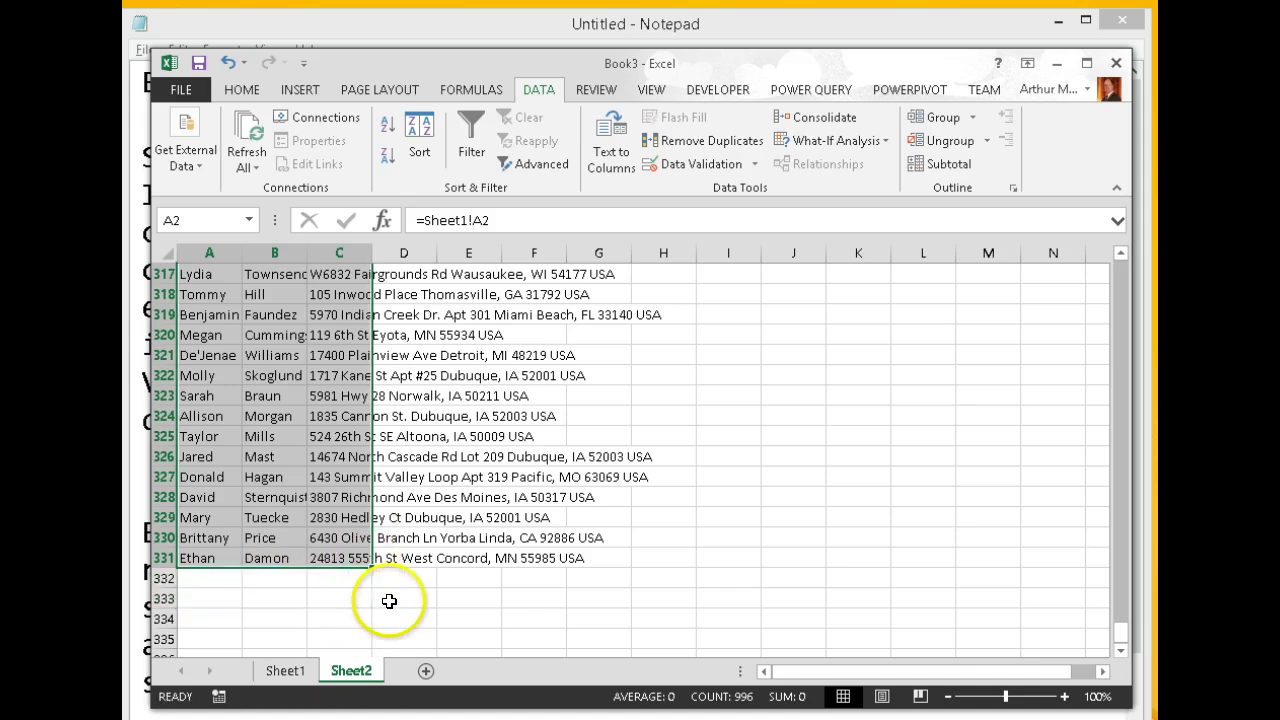
left_click(475, 615)
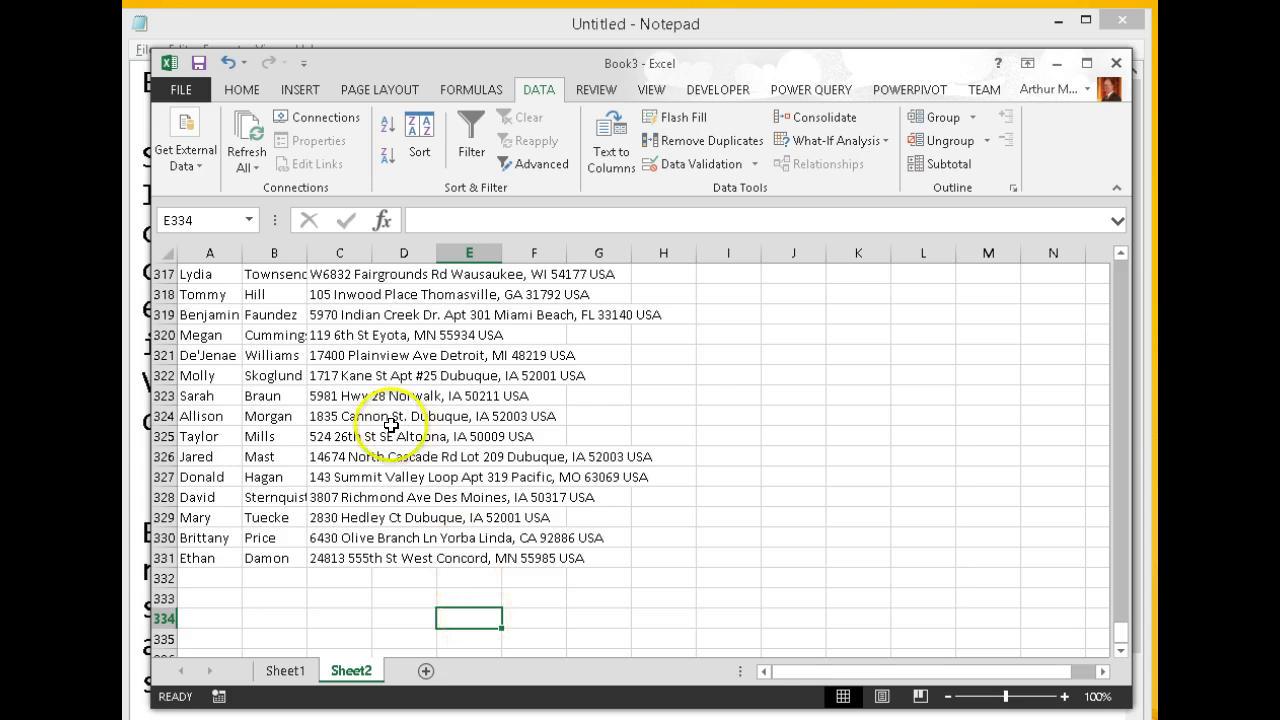
- Open Save As and choose the Downloads\cs205 folder as the save location
left_click(197, 104)
left_click(215, 293)
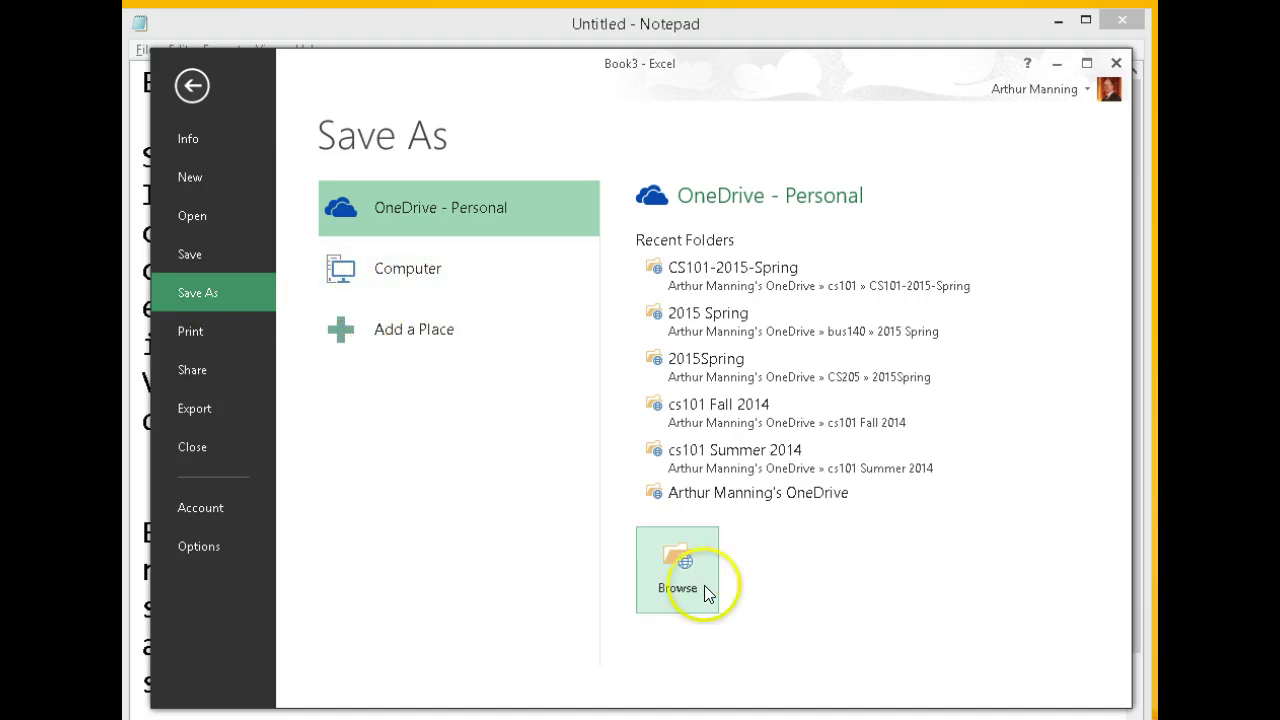
left_click(705, 588)
left_click(704, 585)
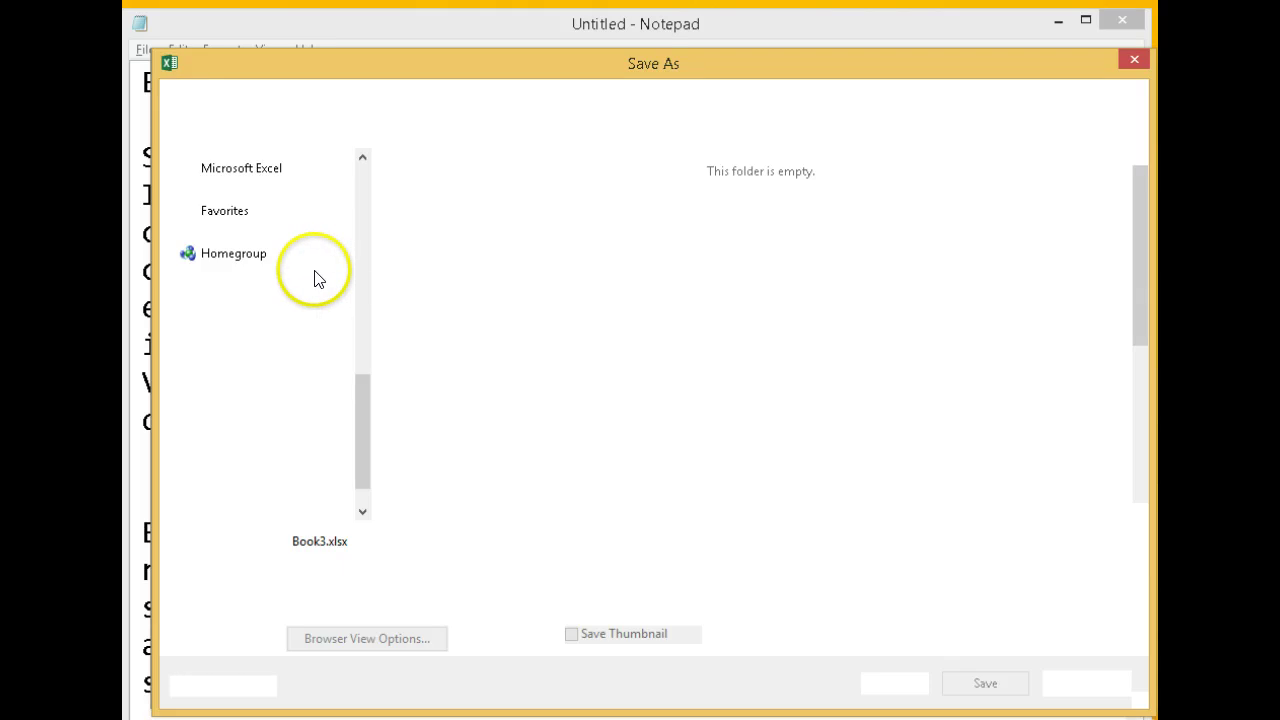
left_click(250, 352)
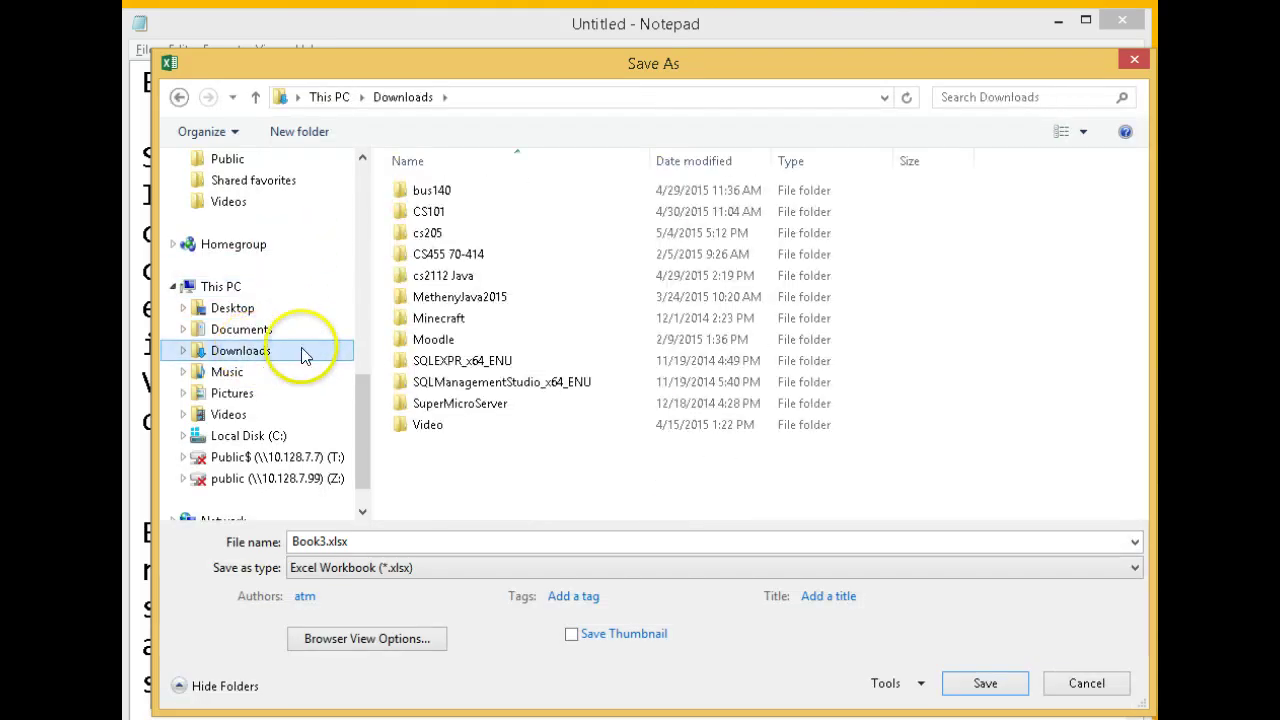
double_click(430, 232)
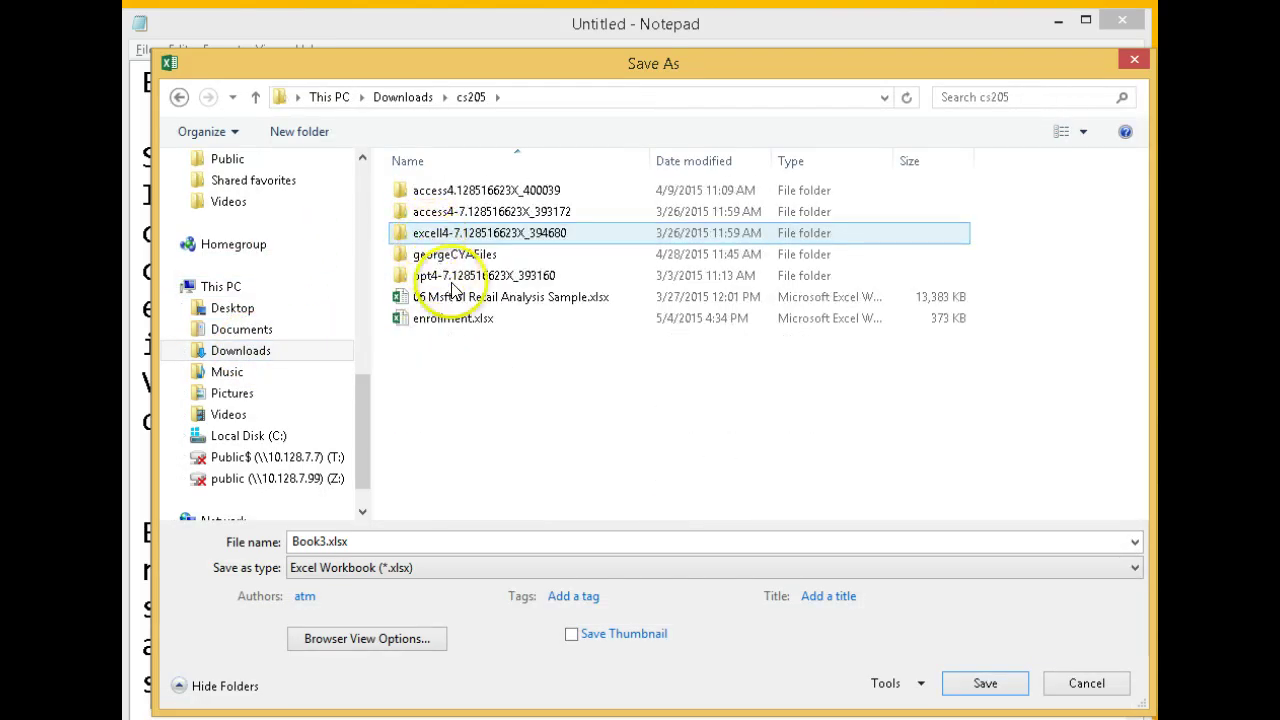
- Save the active sheet as CSV named enrollment-addresses-names-locations.csv, accepting the single-sheet warning
left_click(340, 568)
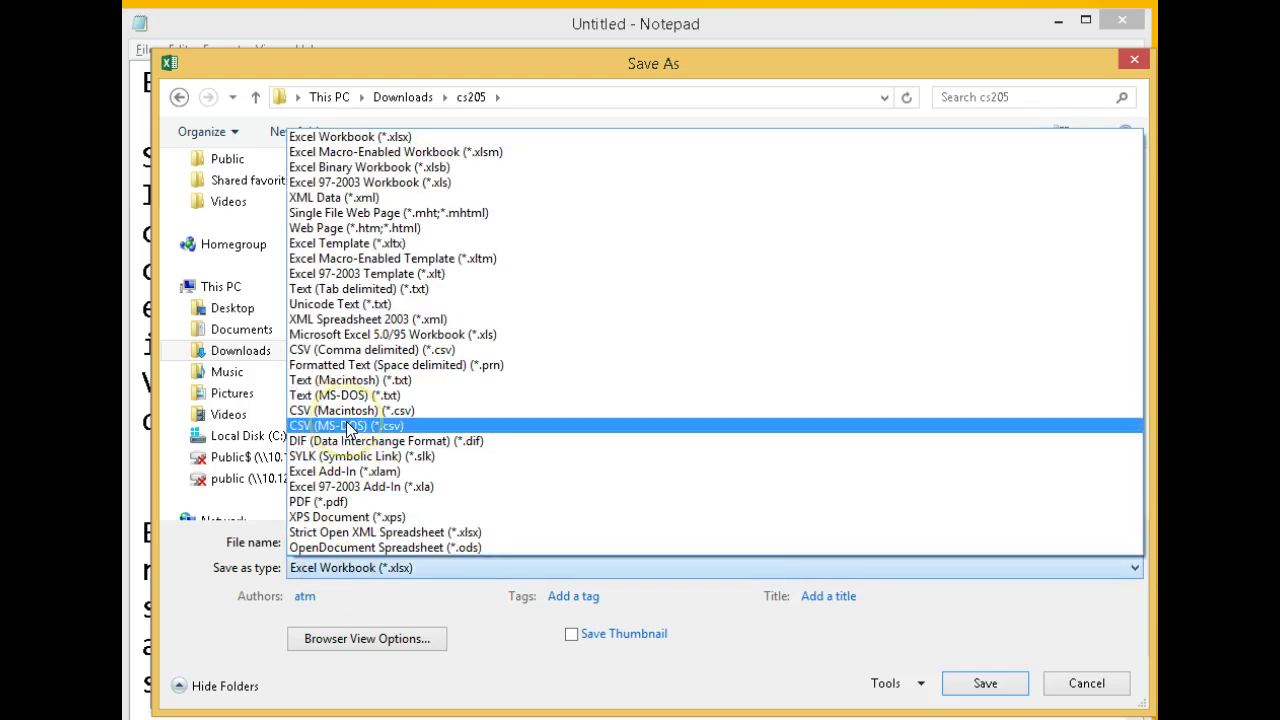
left_click(355, 352)
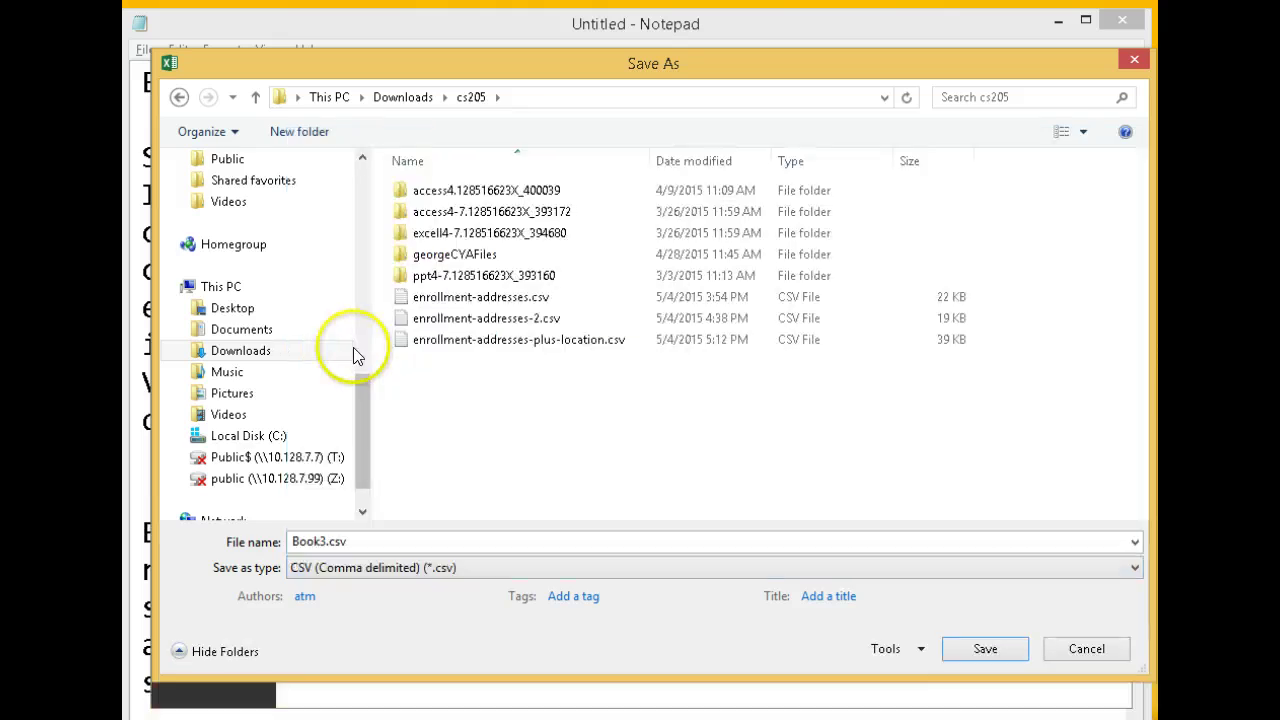
left_click(447, 305)
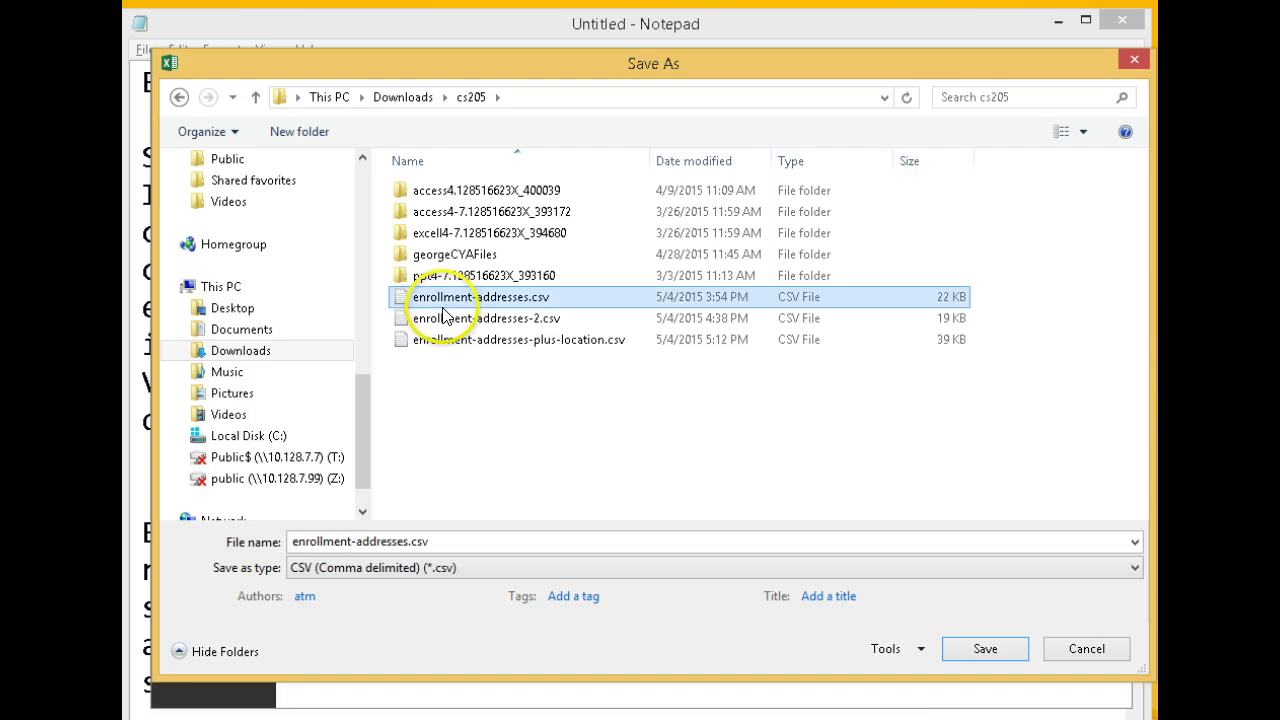
left_click(408, 541)
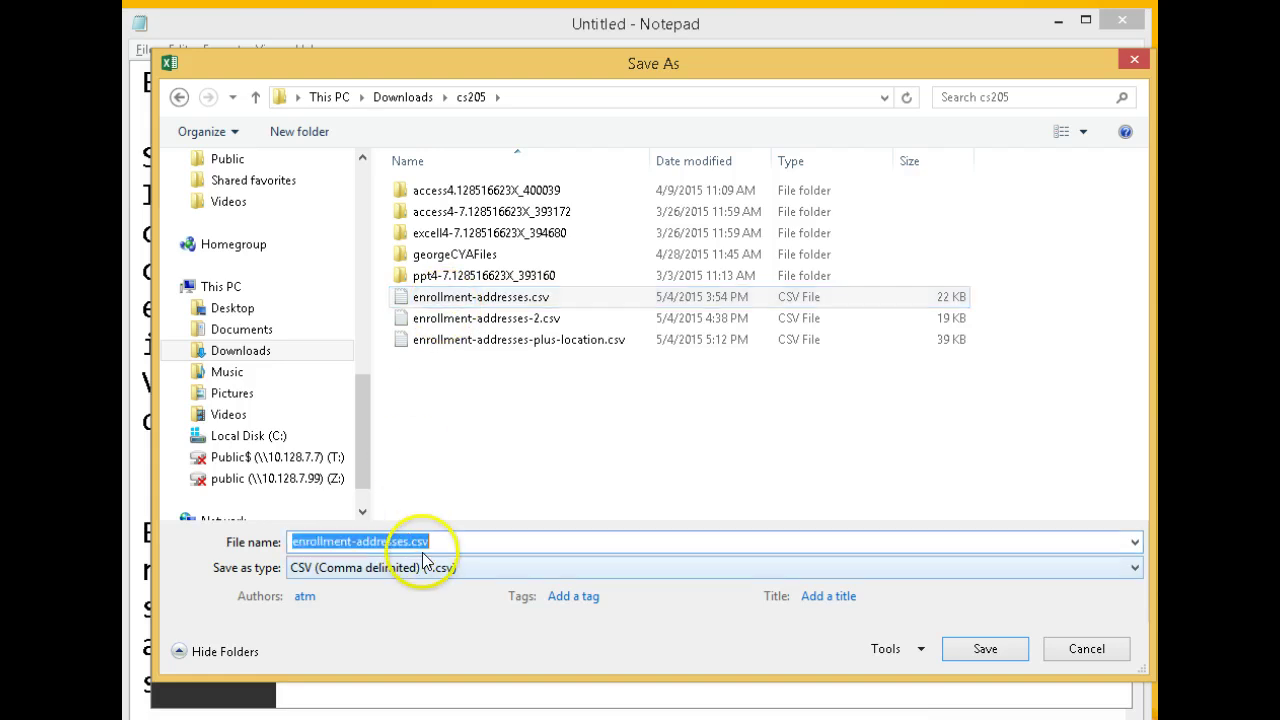
left_click(410, 541)
type("-names-locations")
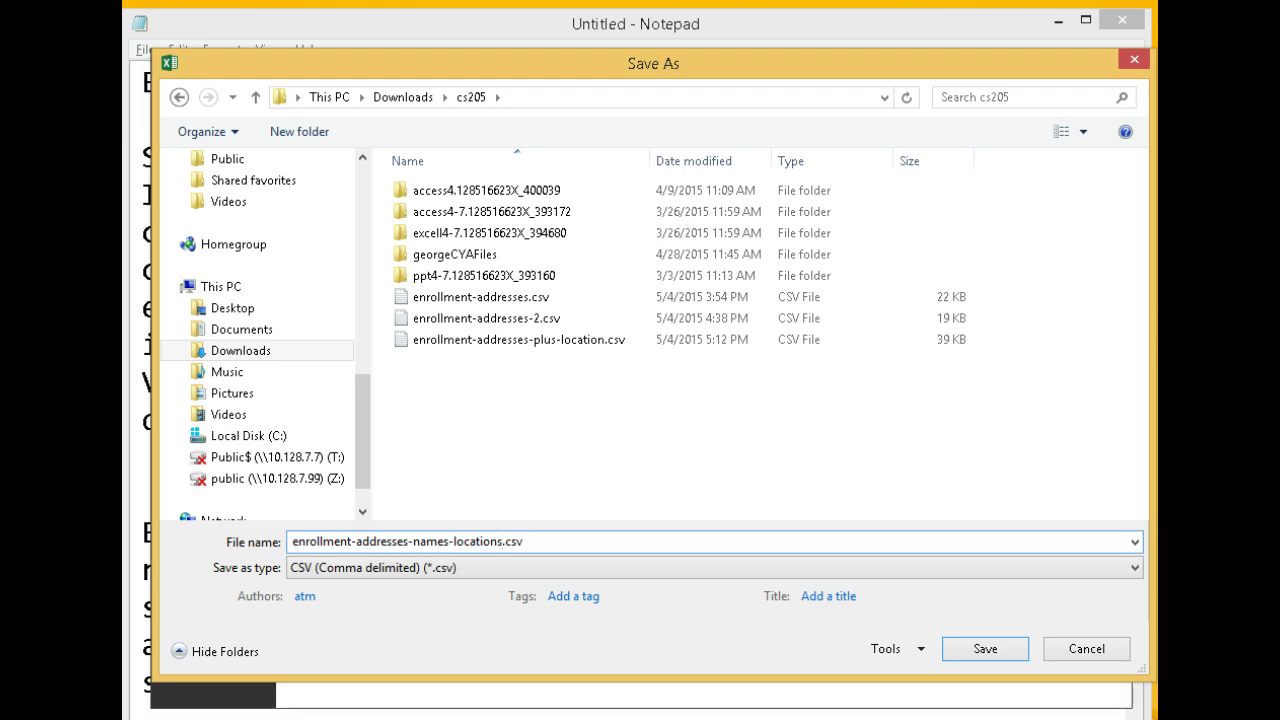
key("Return")
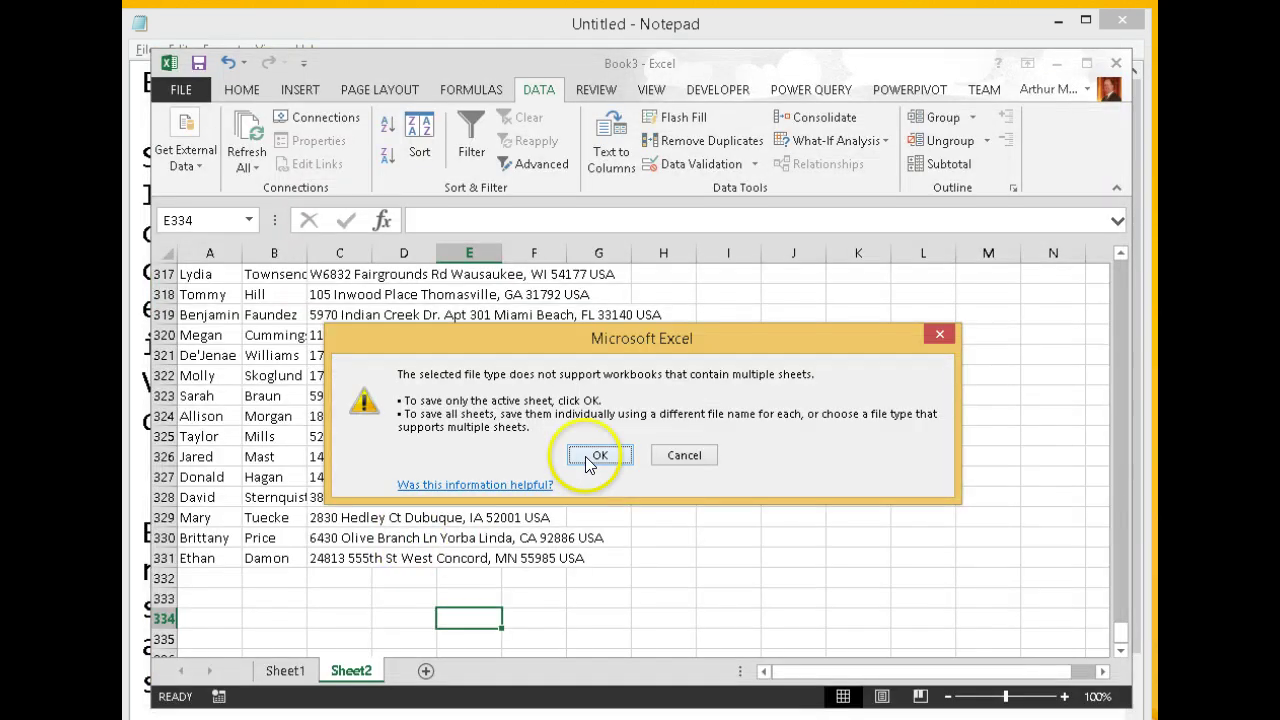
left_click(590, 457)
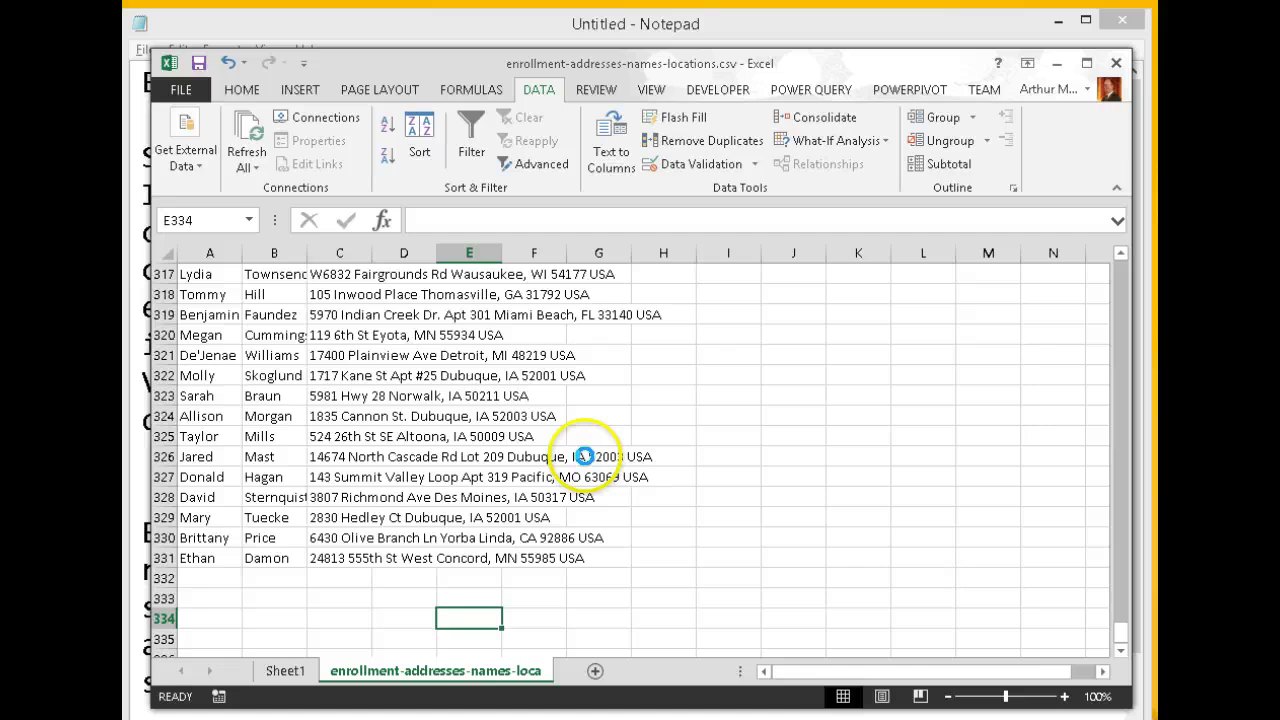
- Cycle through the open windows looking for the browser
key("alt+Tab")
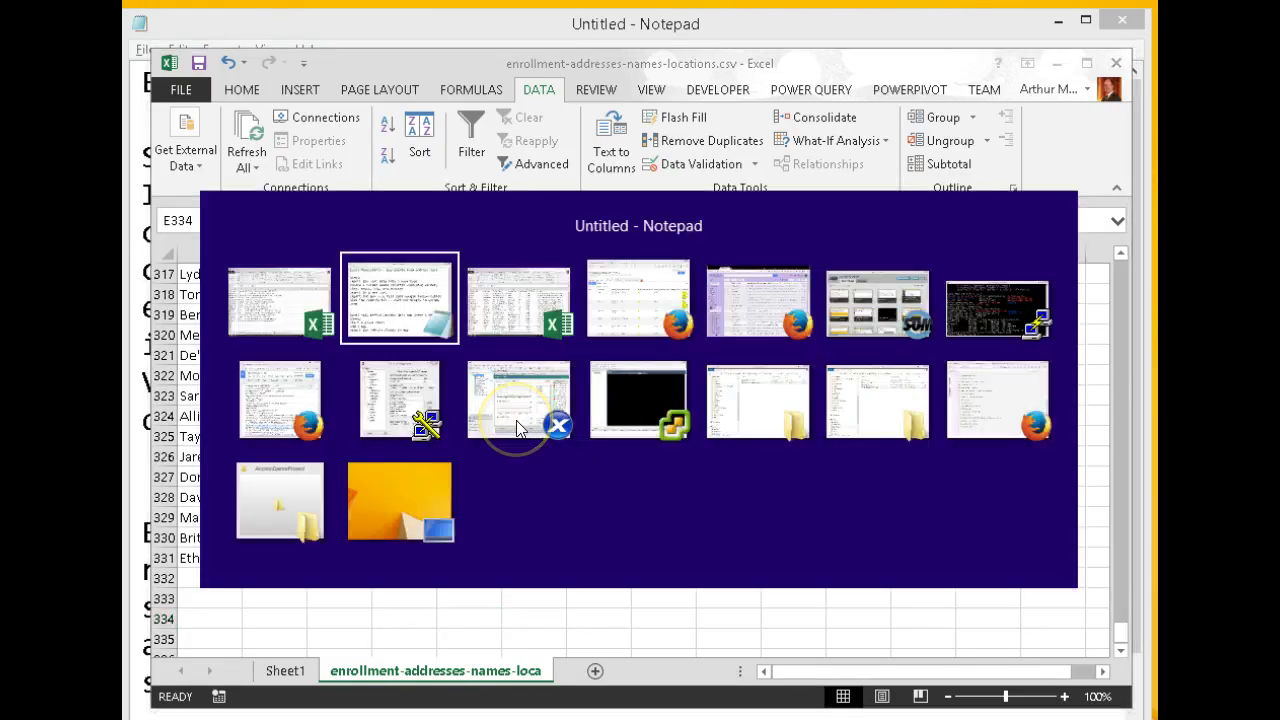
key("Tab")
key("alt+Tab")
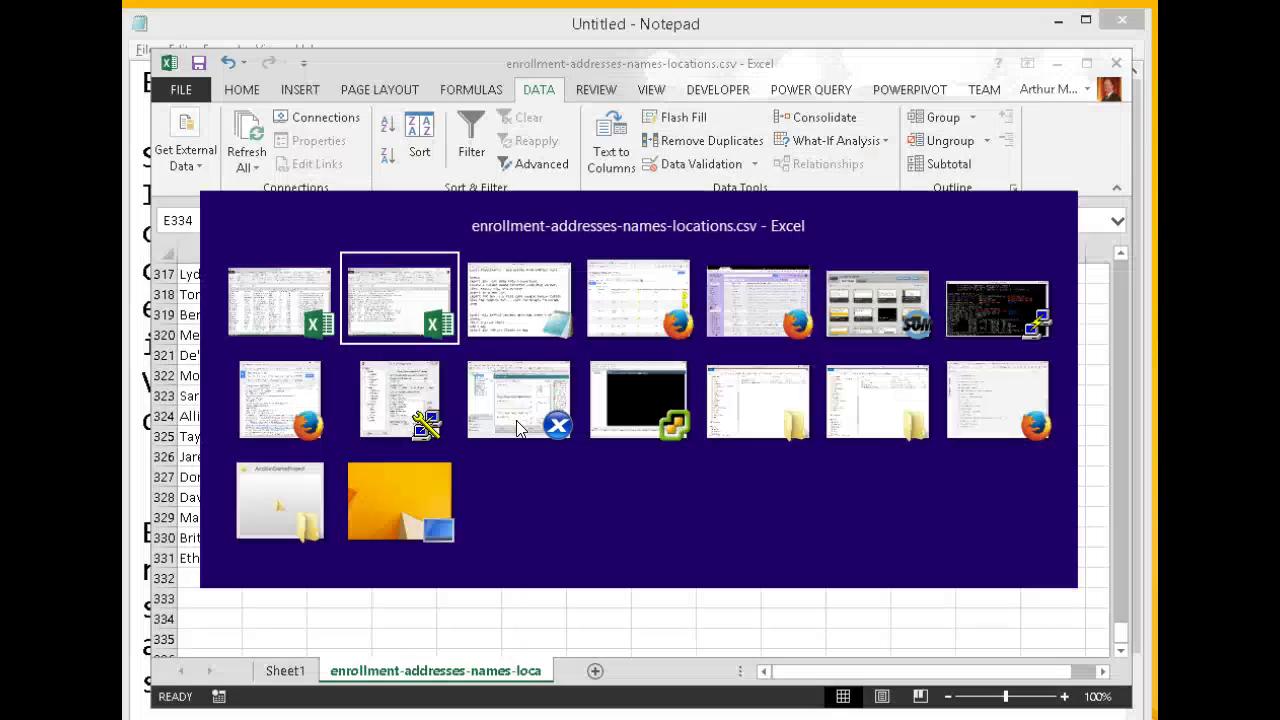
key("Tab")
key("Tab")
key("Escape")
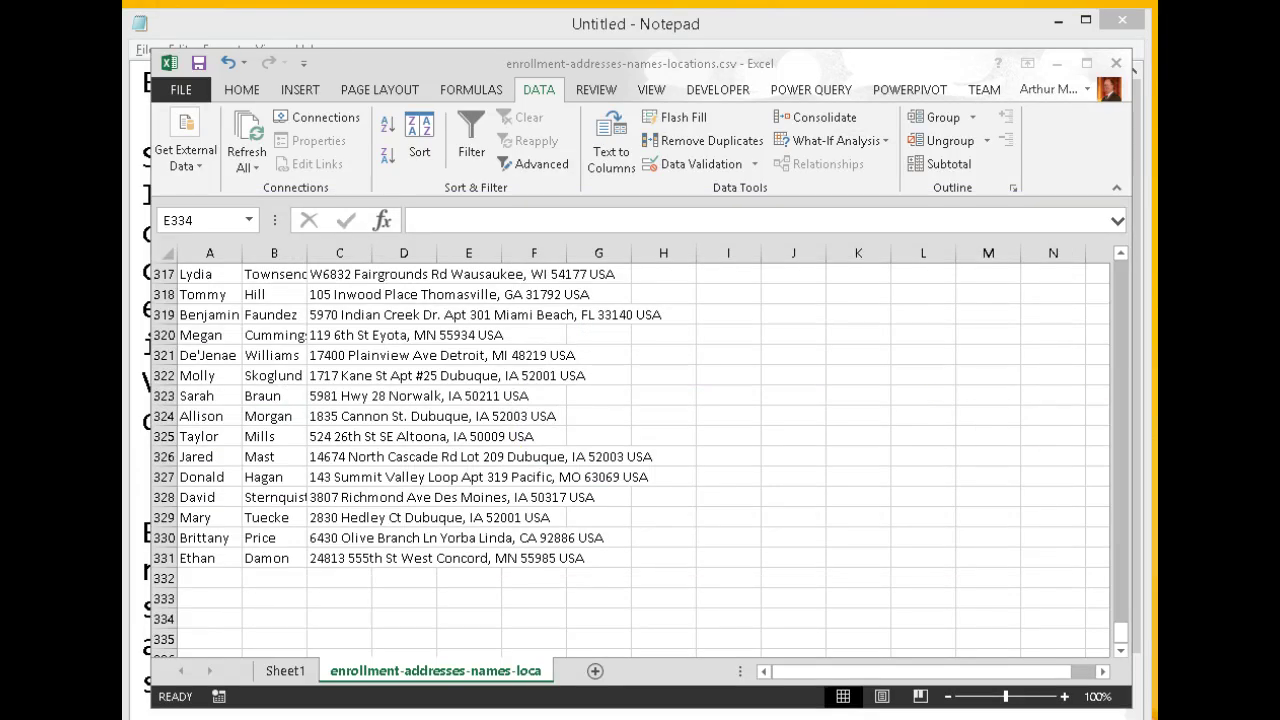
- In Firefox's Google Drive, create a new Google Fusion Tables table via NEW > More
key("alt+Tab")
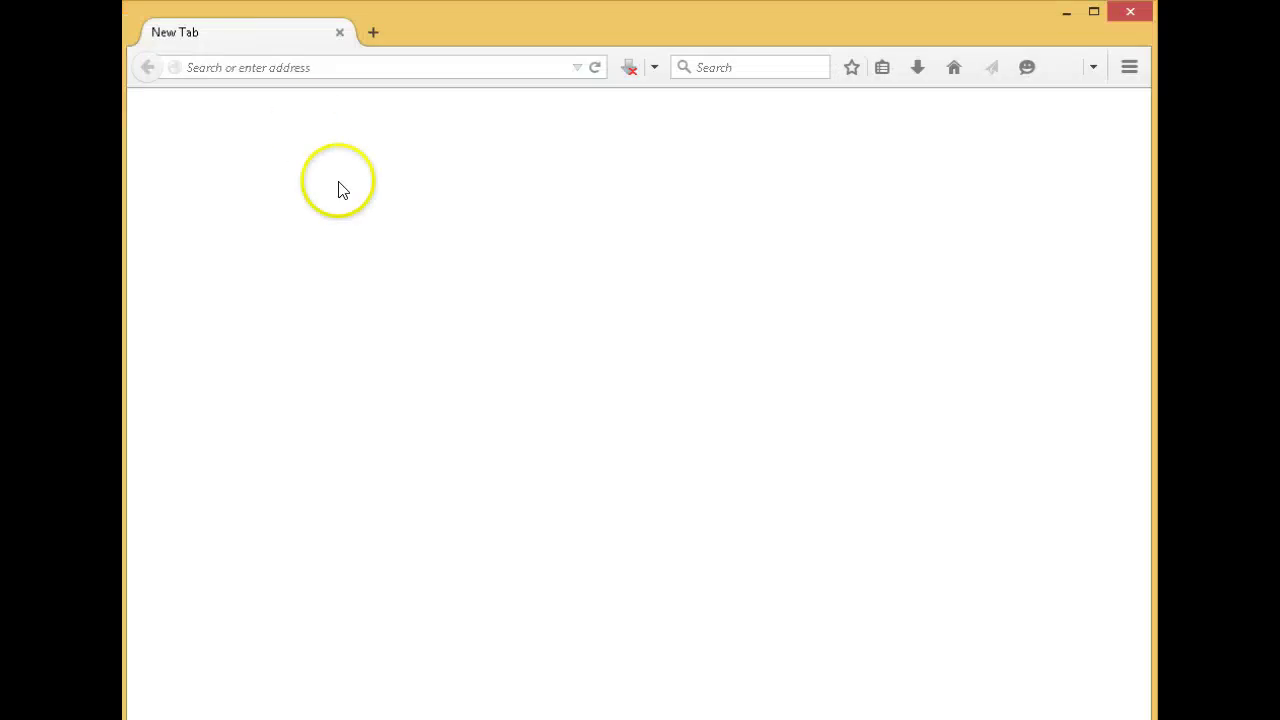
left_click(222, 260)
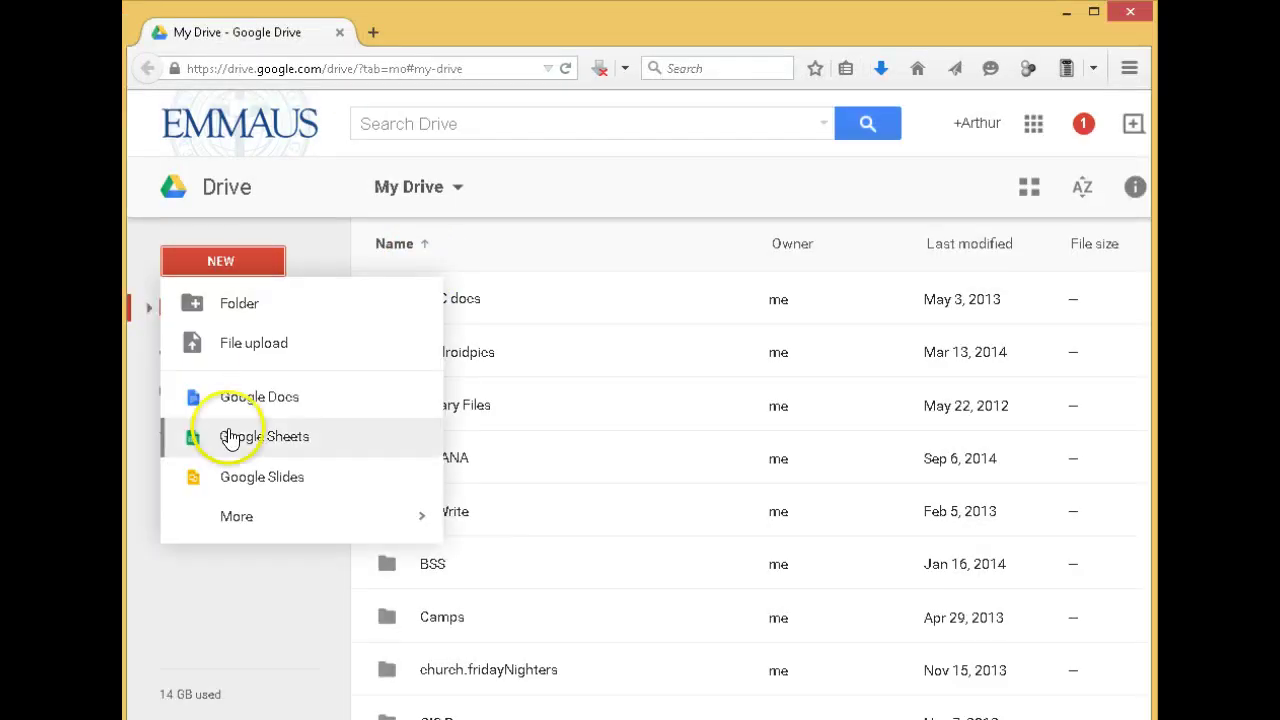
mouse_move(251, 517)
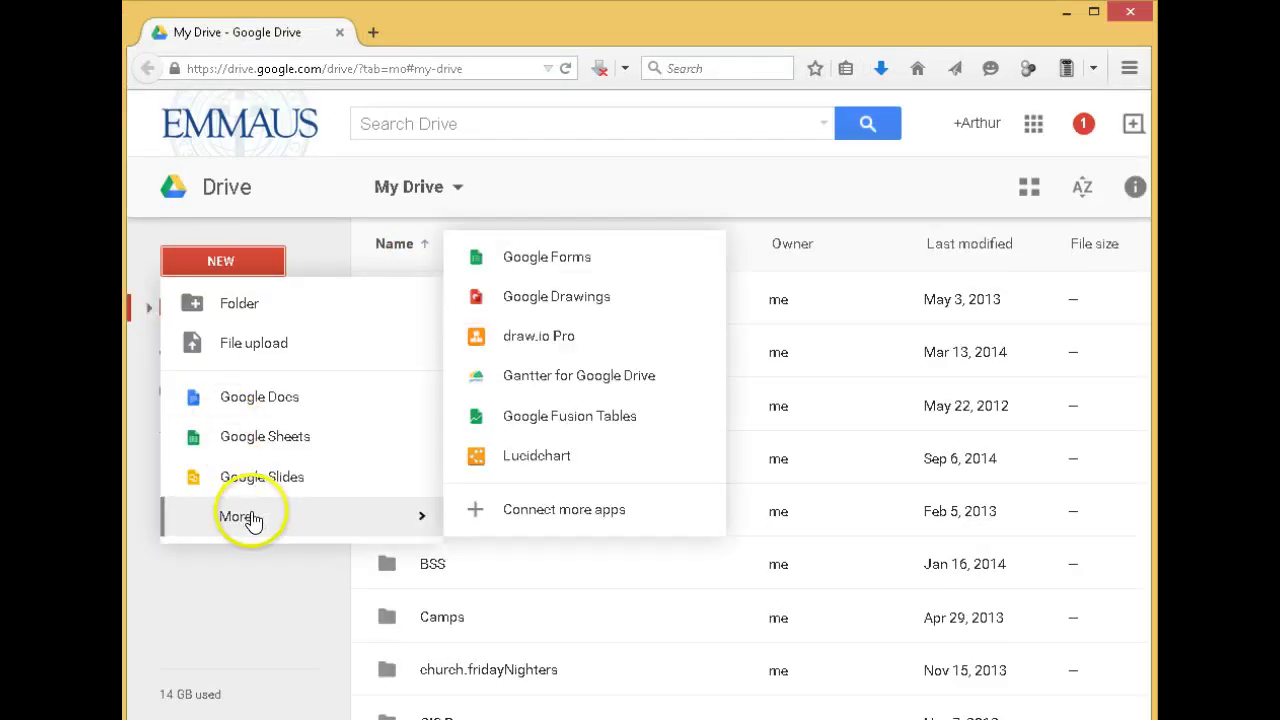
left_click(553, 420)
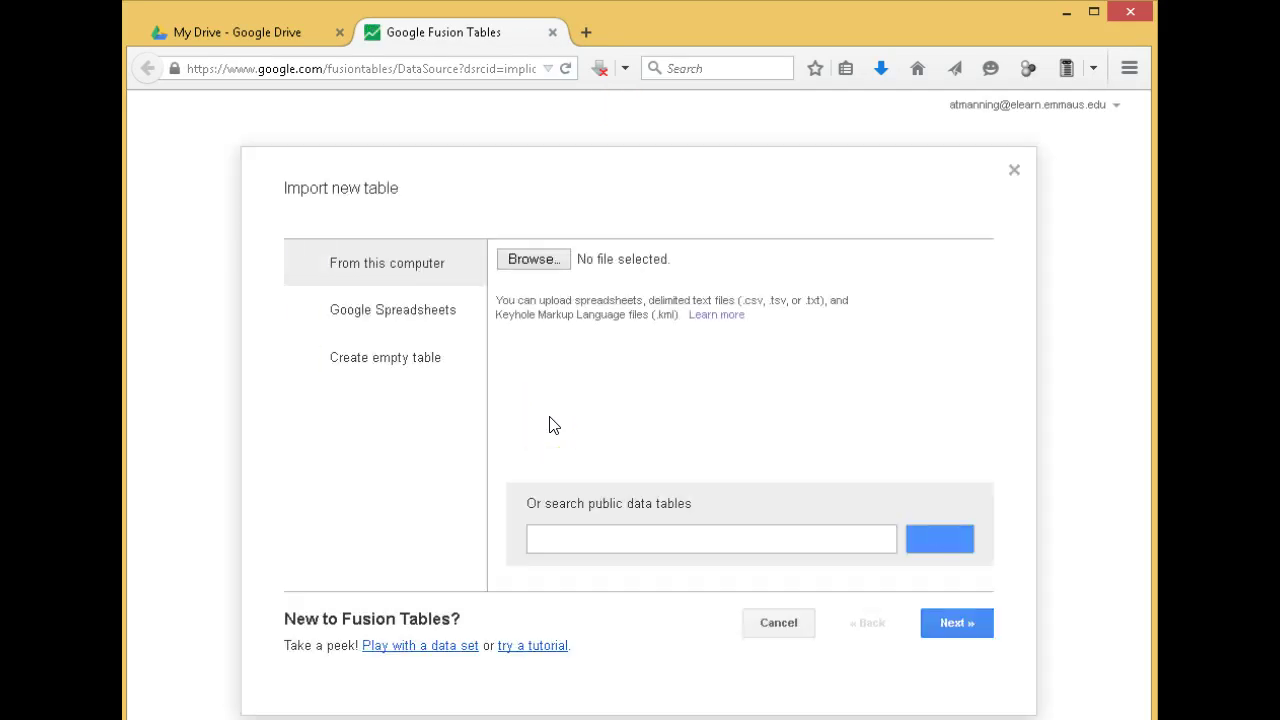
- Upload enrollment-addresses-names-locations.csv, using row 1 as column names and the default table name
left_click(530, 259)
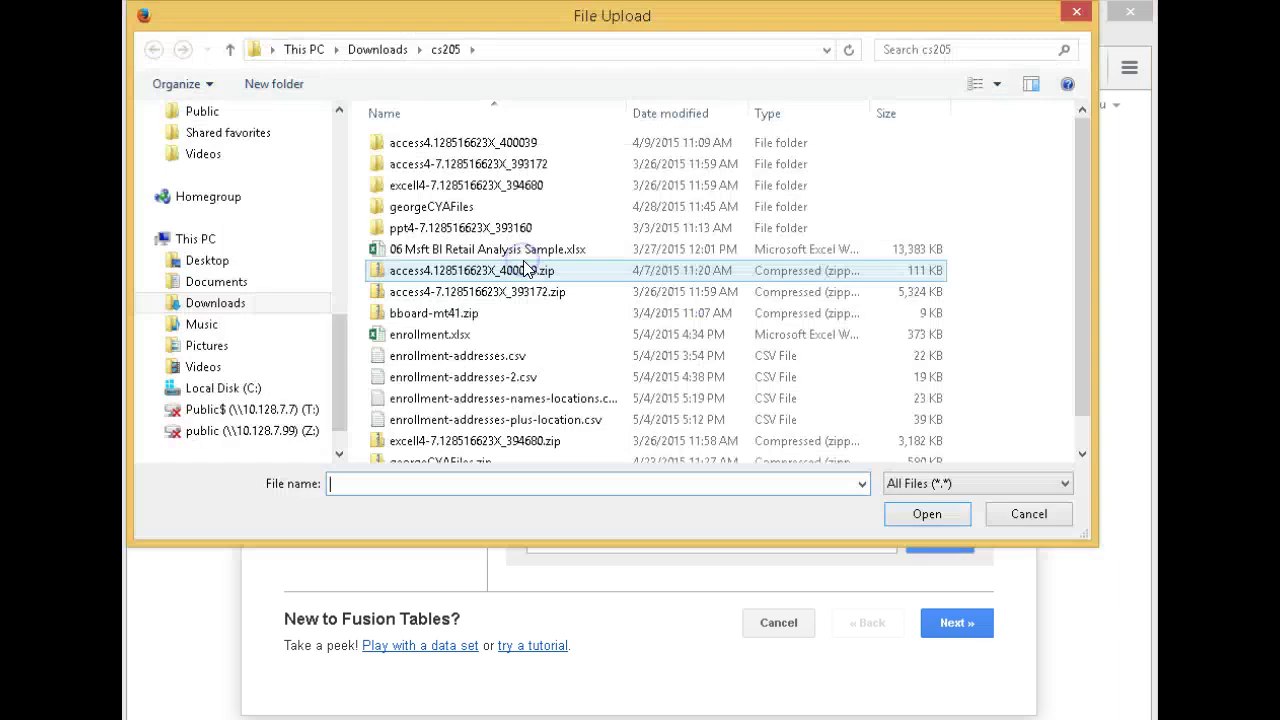
left_click(503, 405)
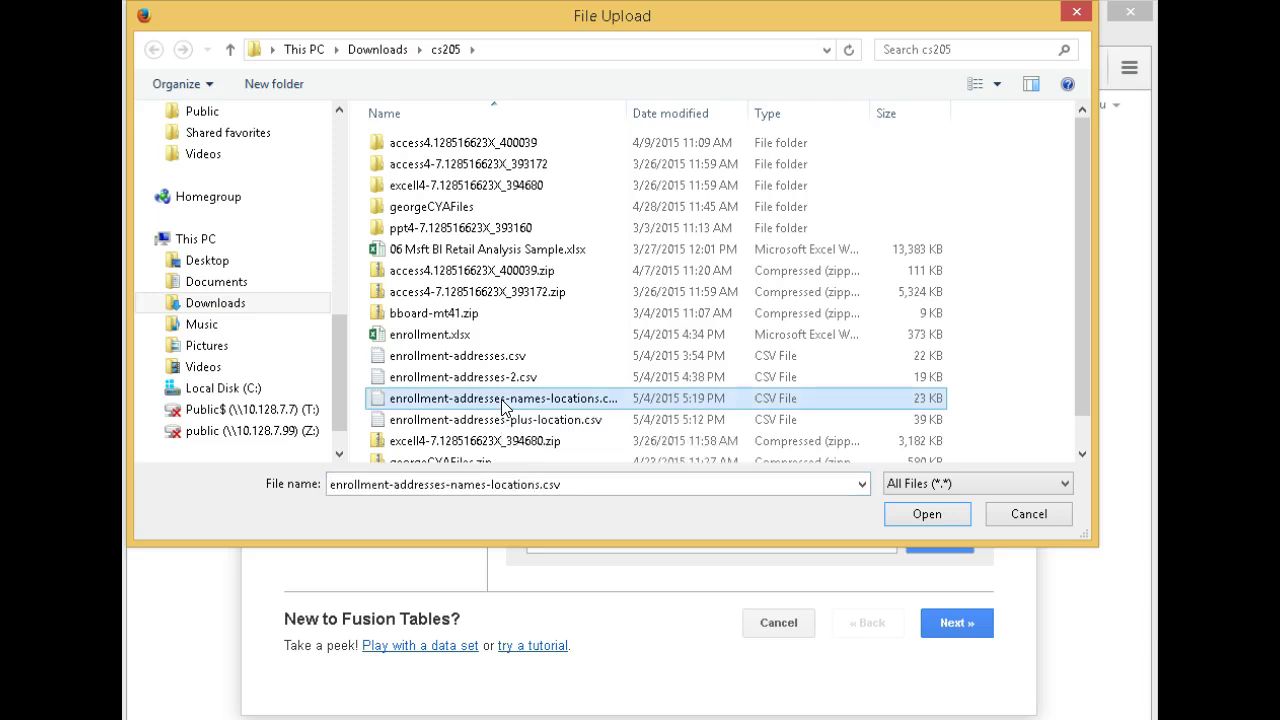
double_click(503, 398)
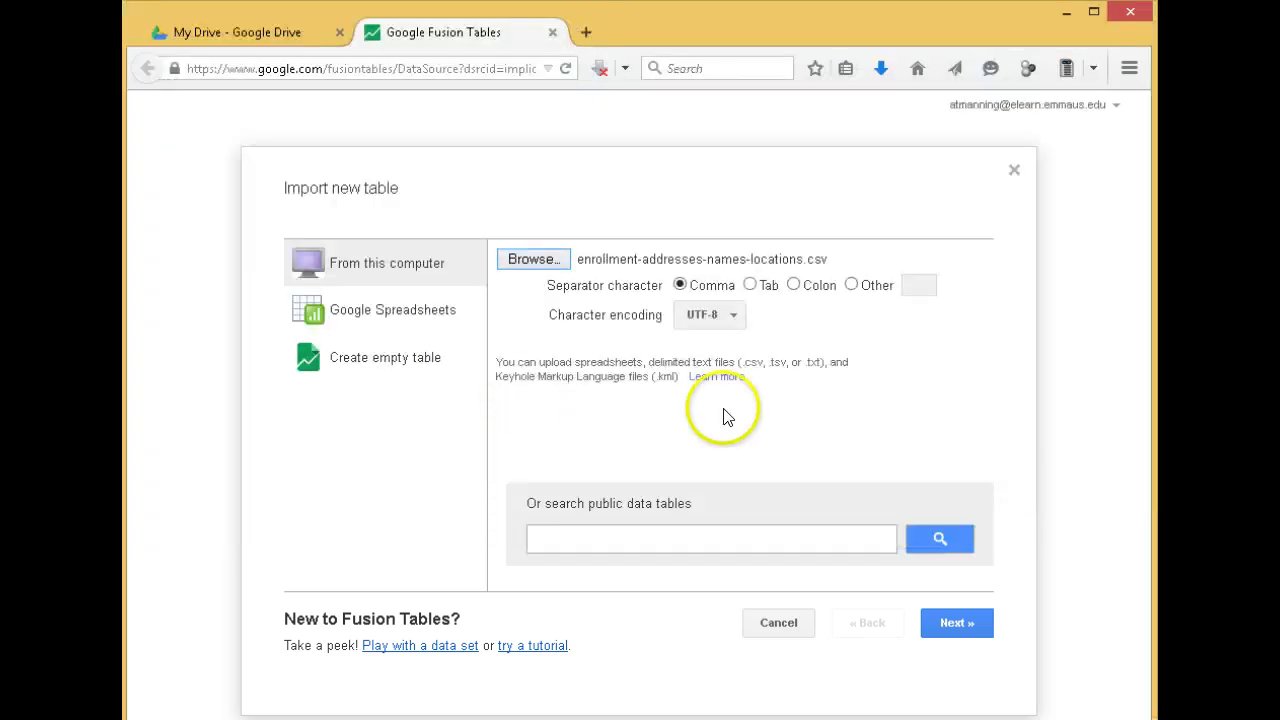
left_click(962, 615)
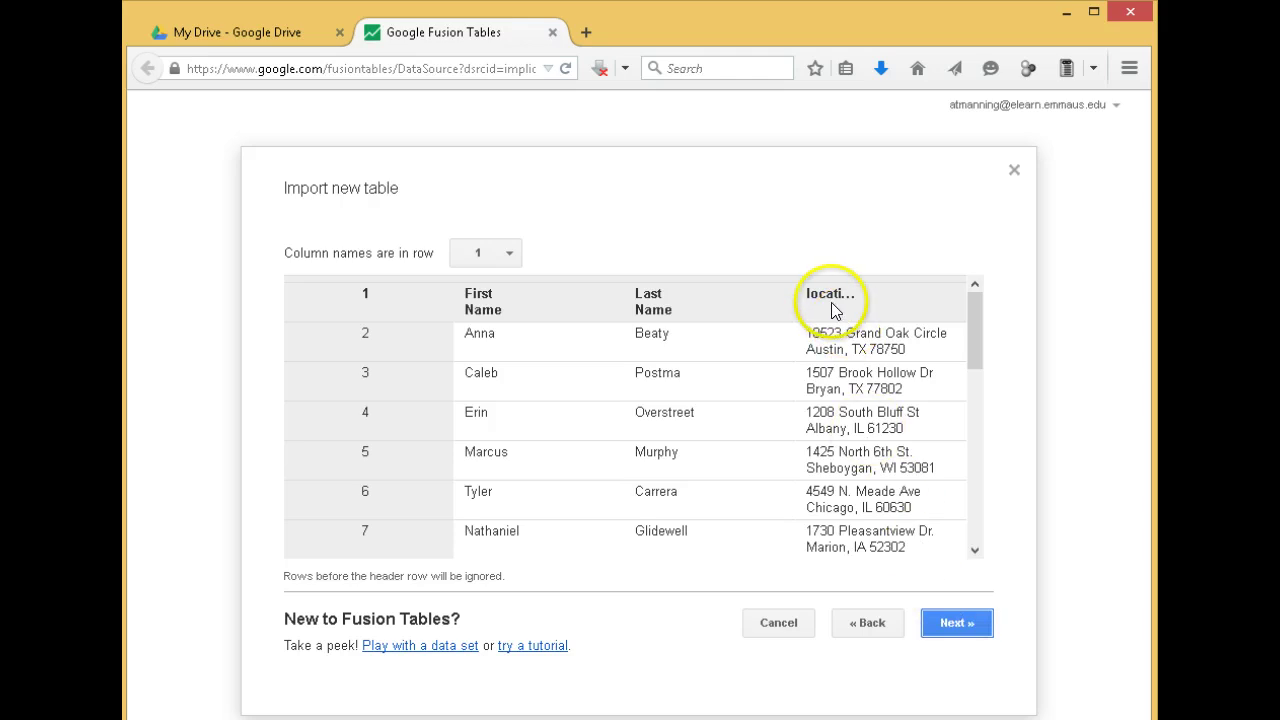
left_click(955, 623)
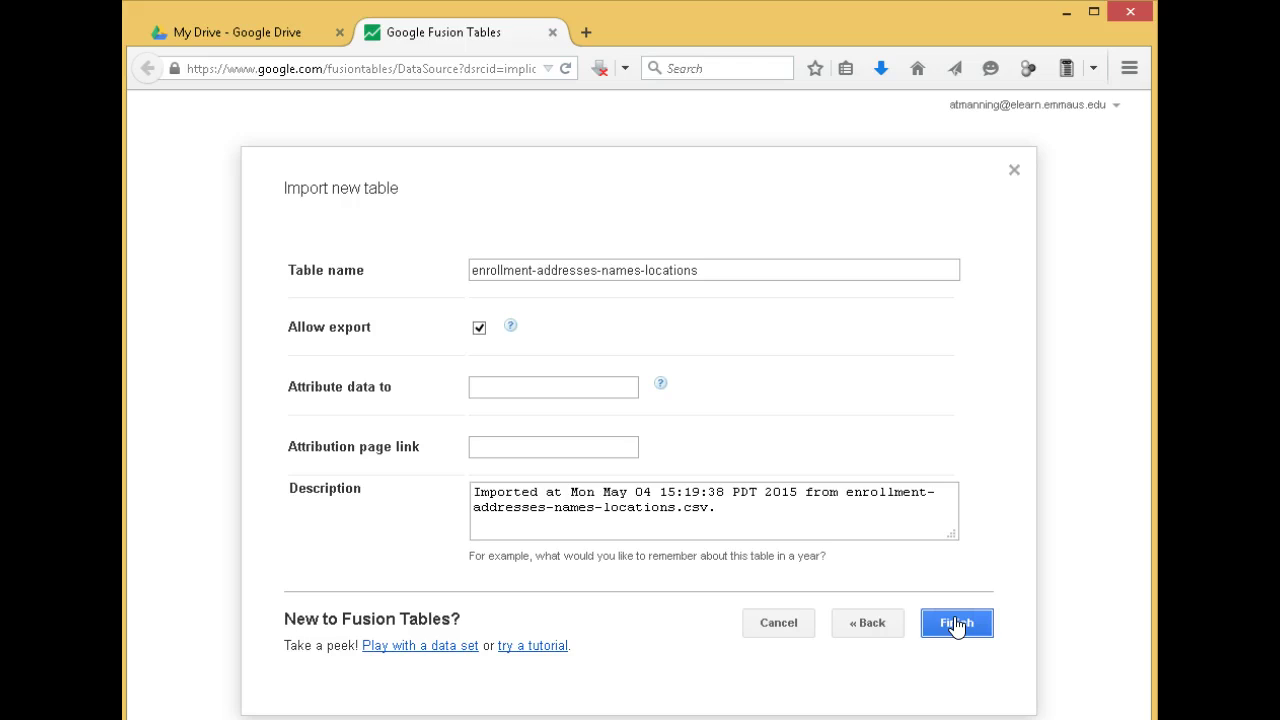
left_click(957, 624)
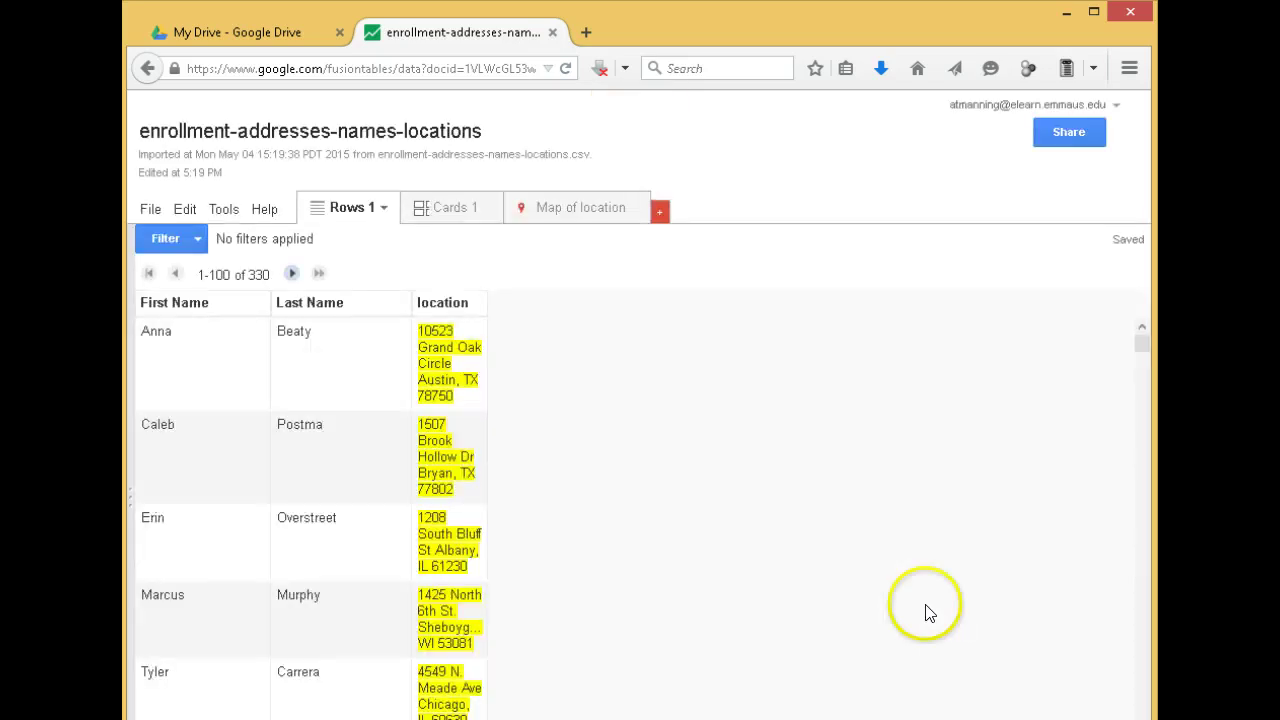
- Widen the location column and switch to the Map of location tab
left_click_drag(488, 300, 976, 320)
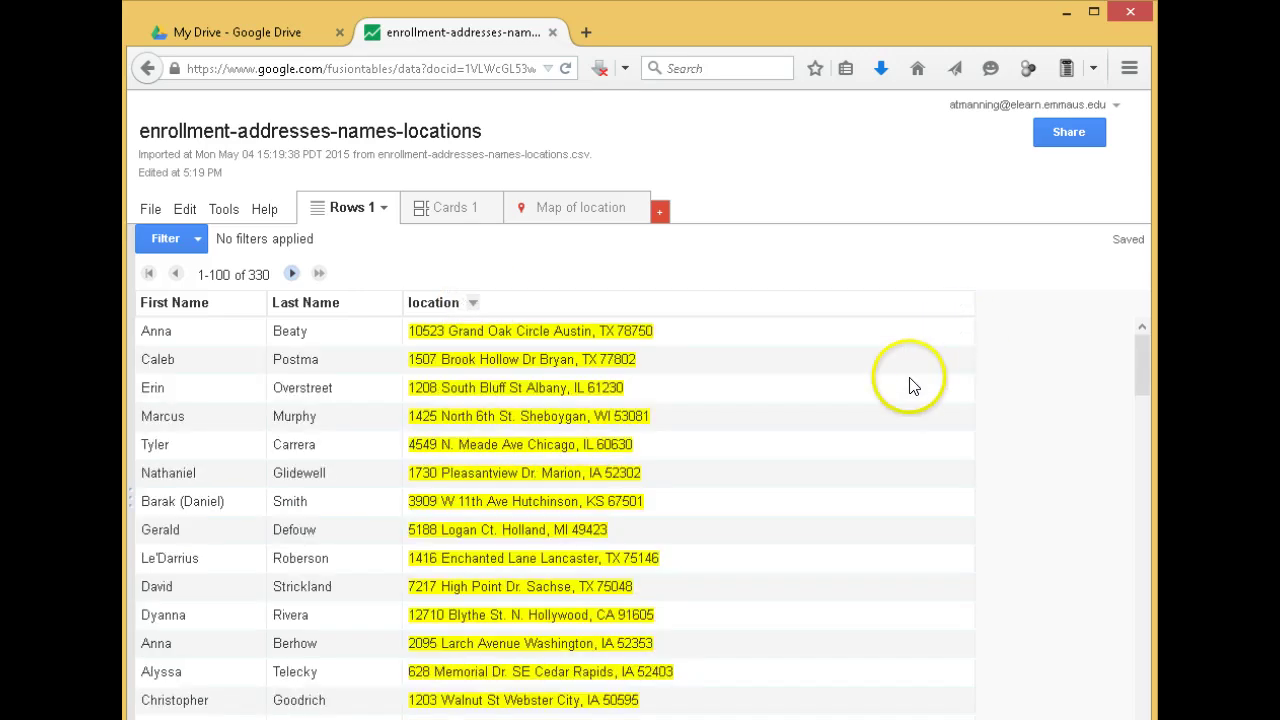
left_click(587, 219)
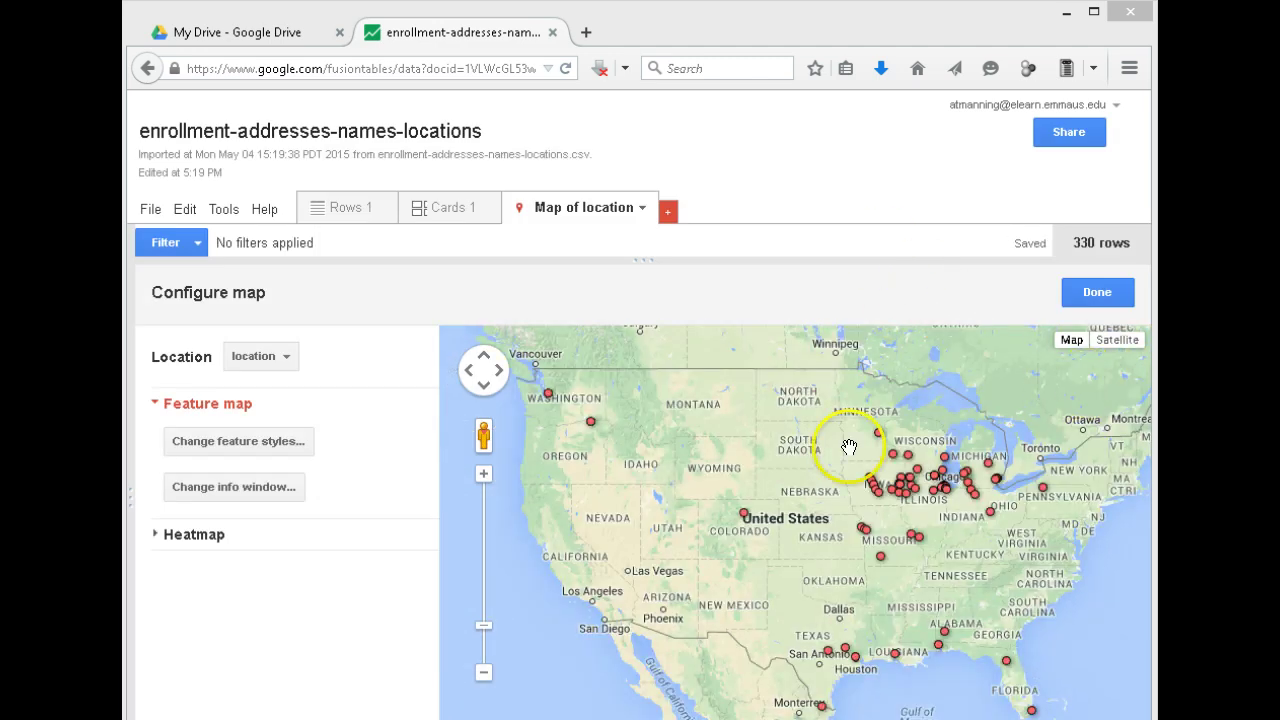
- Pan and zoom the map in toward the Des Moines area
left_click_drag(842, 516, 737, 428)
scroll(823, 543, "up", 3)
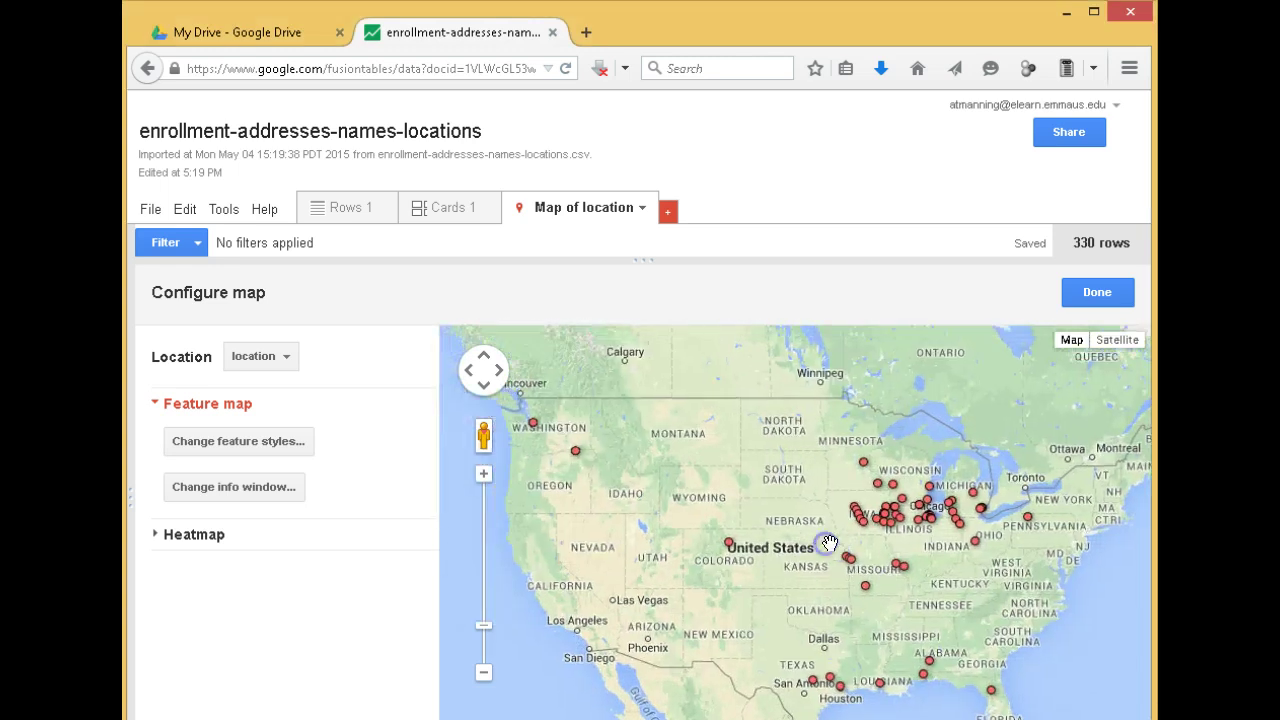
scroll(942, 455, "up", 1)
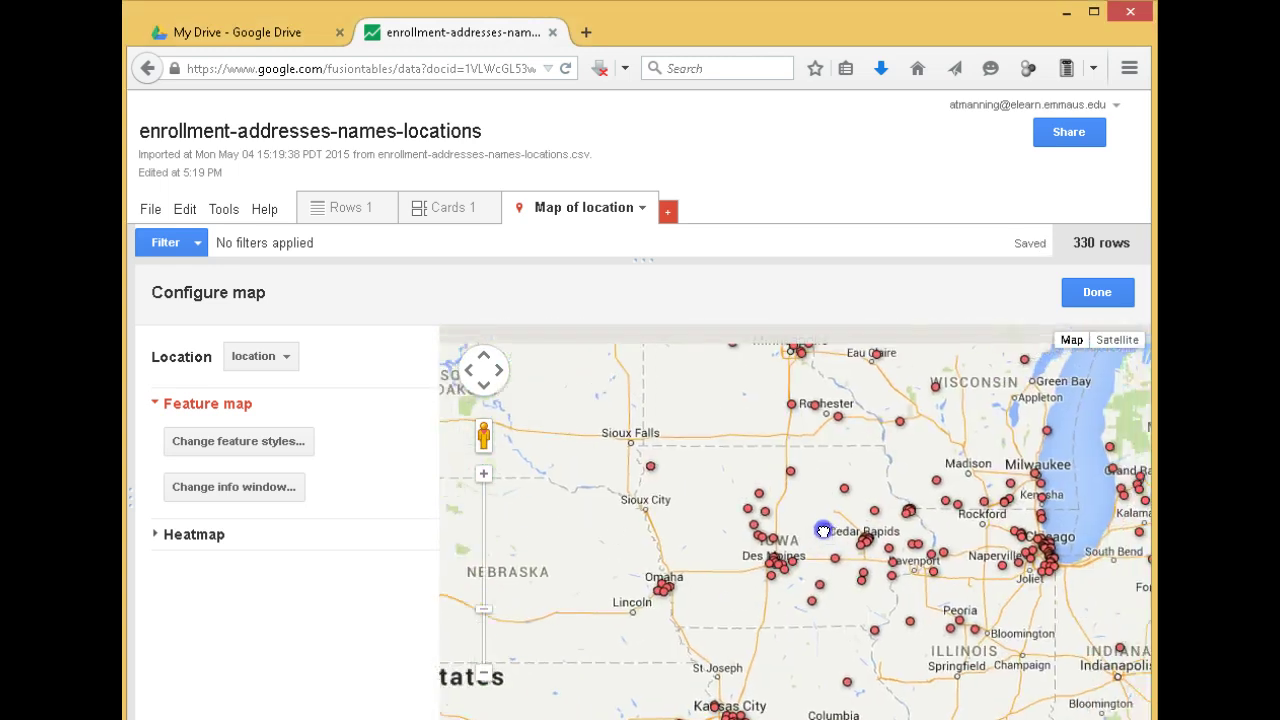
scroll(808, 541, "up", 1)
scroll(737, 560, "up", 1)
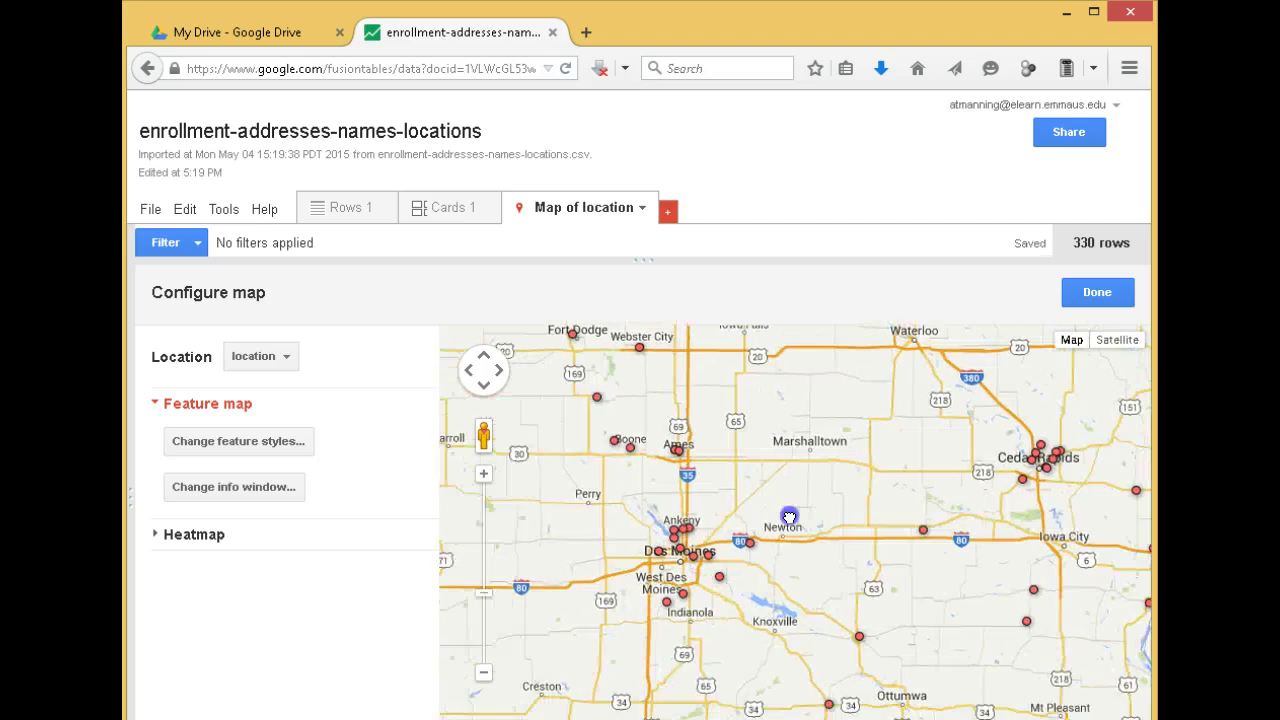
scroll(831, 485, "up", 1)
scroll(700, 457, "up", 1)
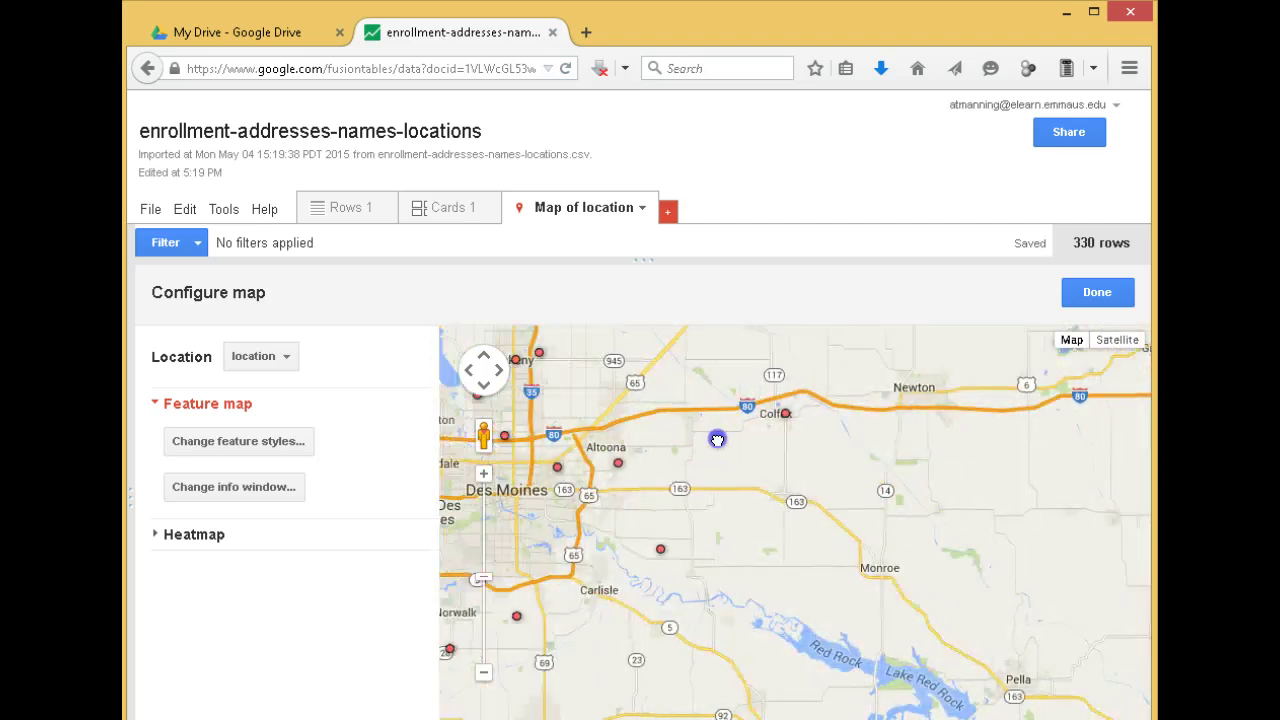
- Center the Des Moines markers and open info windows for points at and west of Ankeny
mouse_move(717, 437)
left_mouse_down()
mouse_move(917, 423)
mouse_move(974, 486)
left_mouse_up()
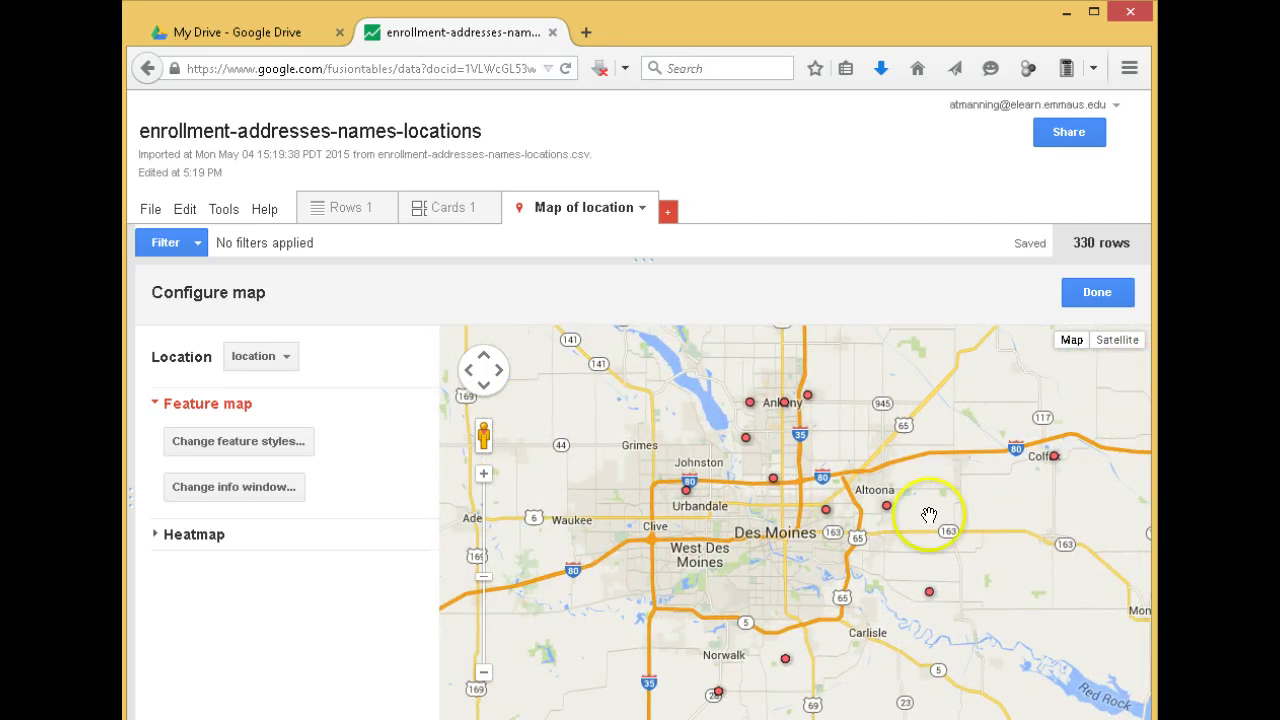
left_click(788, 409)
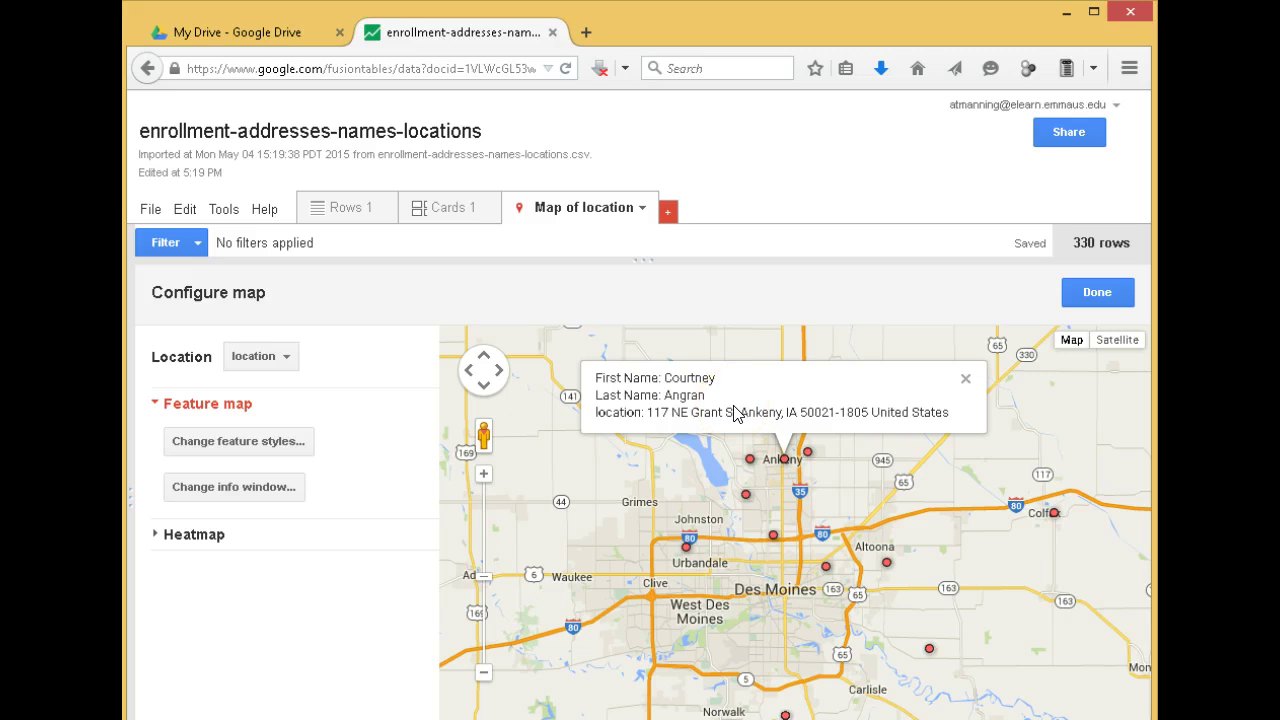
left_click(746, 496)
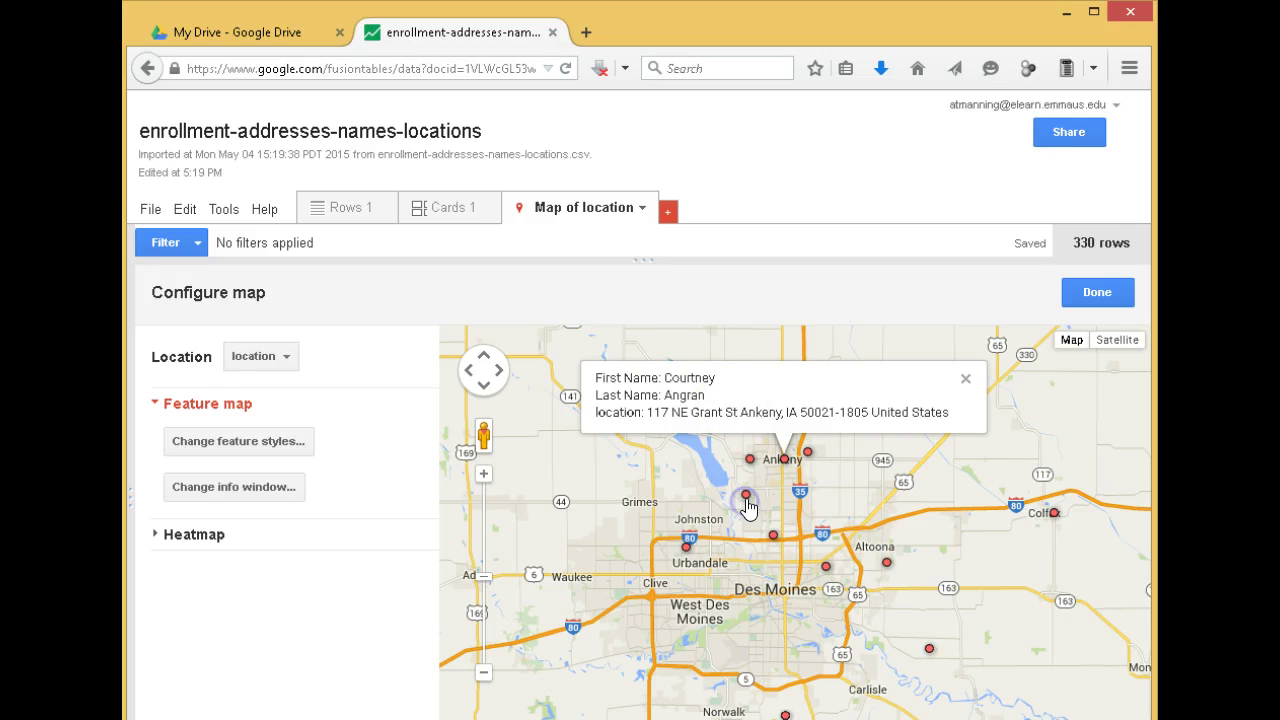